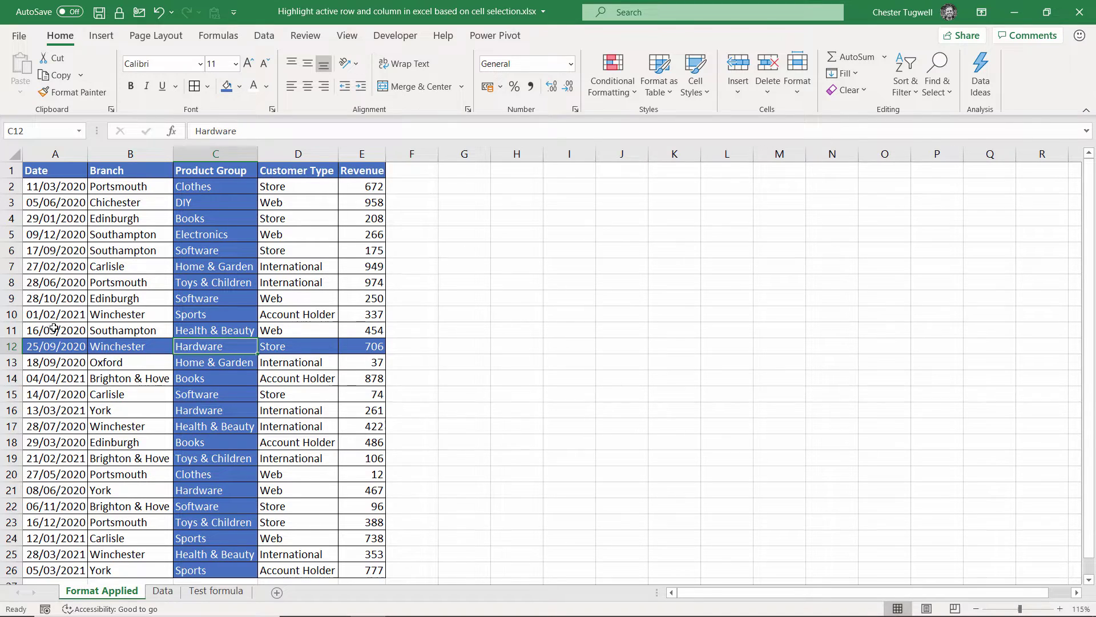
- On the Data sheet, enter the formula =CELL("row") in cell H2
{"action": "left_click", "coordinate": [162, 591]}
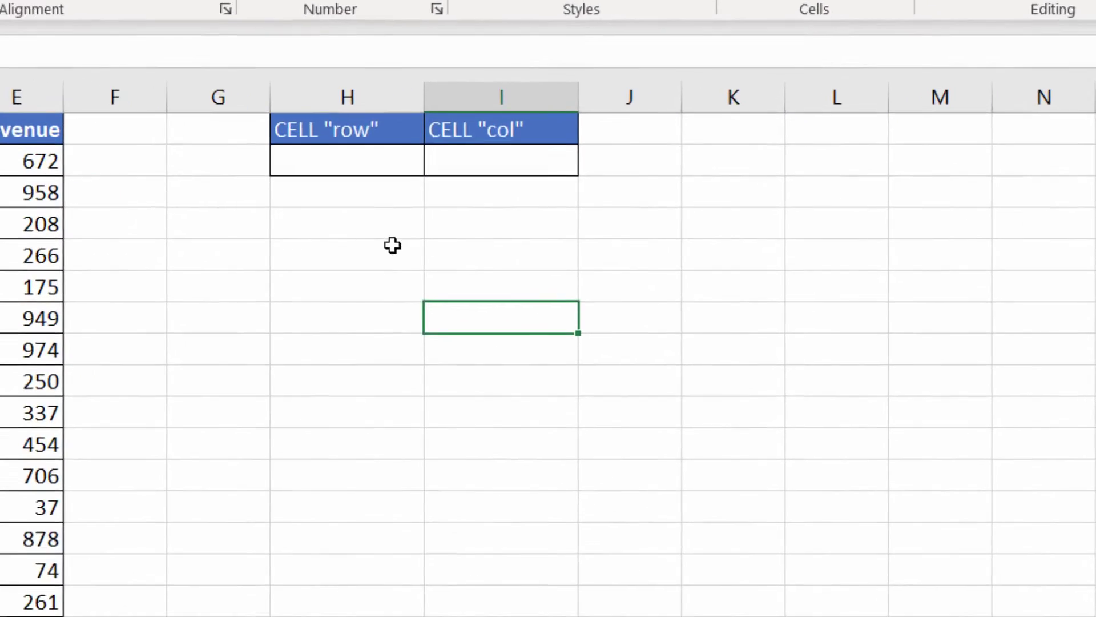
{"action": "left_click", "coordinate": [281, 163]}
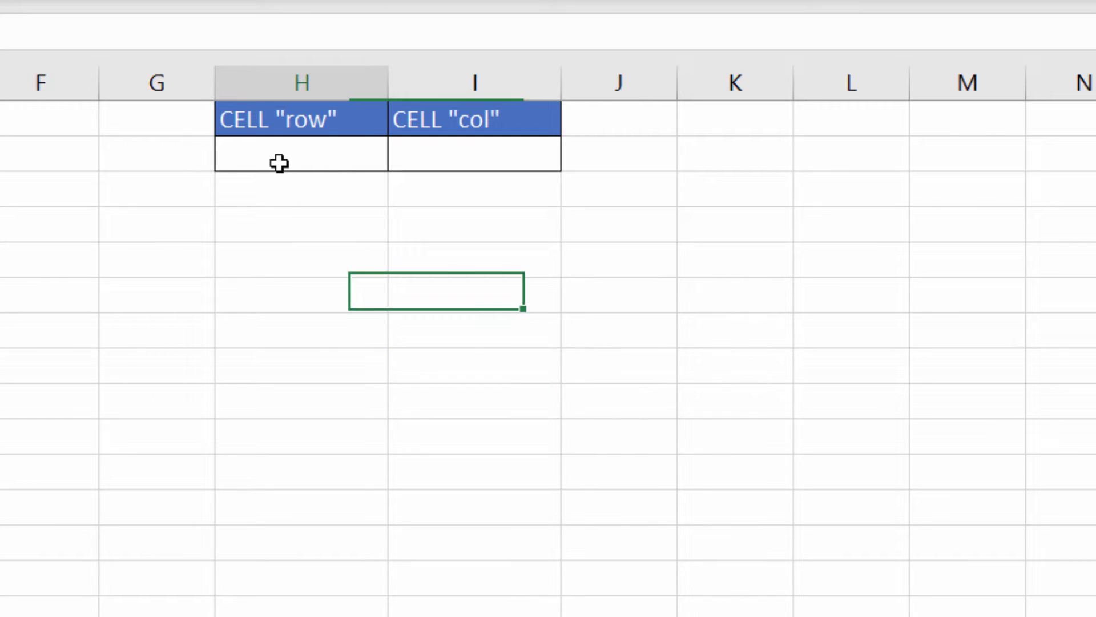
{"action": "type", "text": "=cell("}
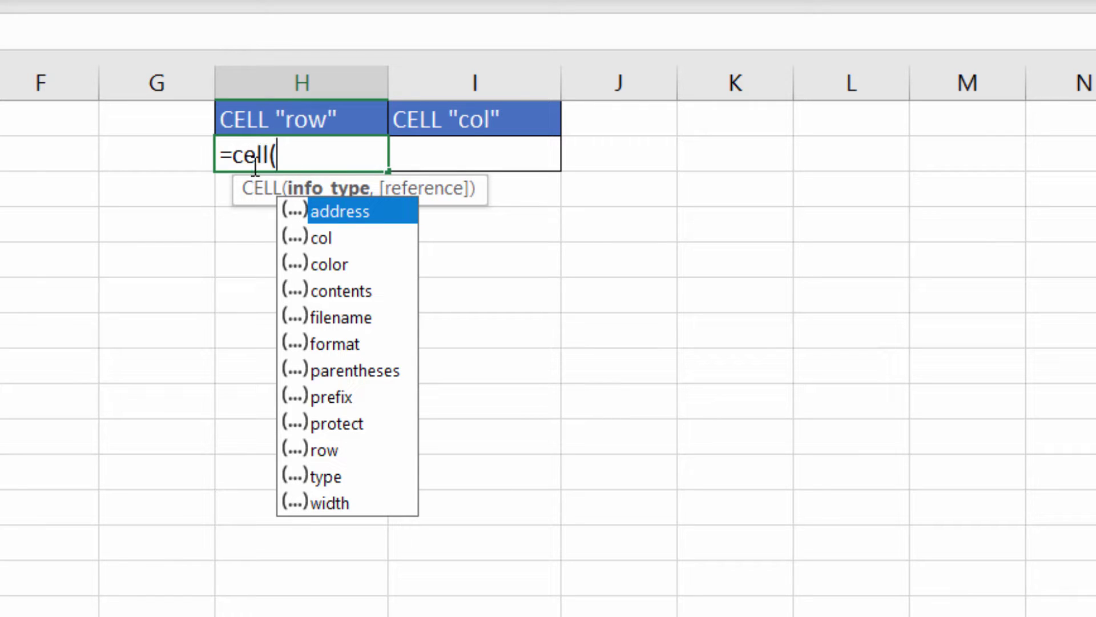
{"action": "double_click", "coordinate": [331, 451]}
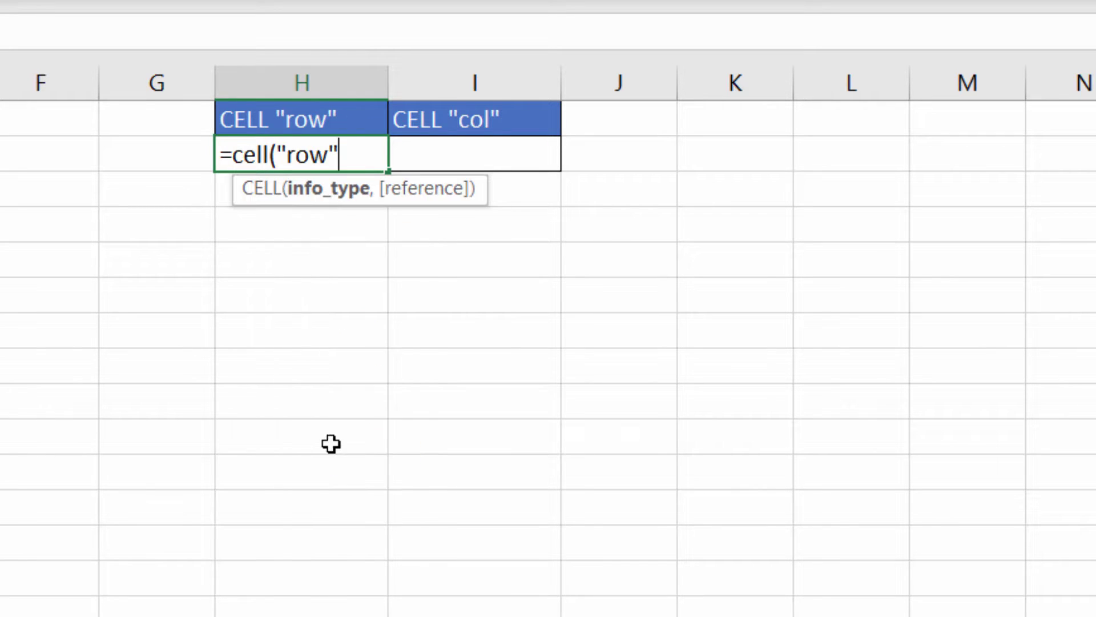
{"action": "type", "text": ")"}
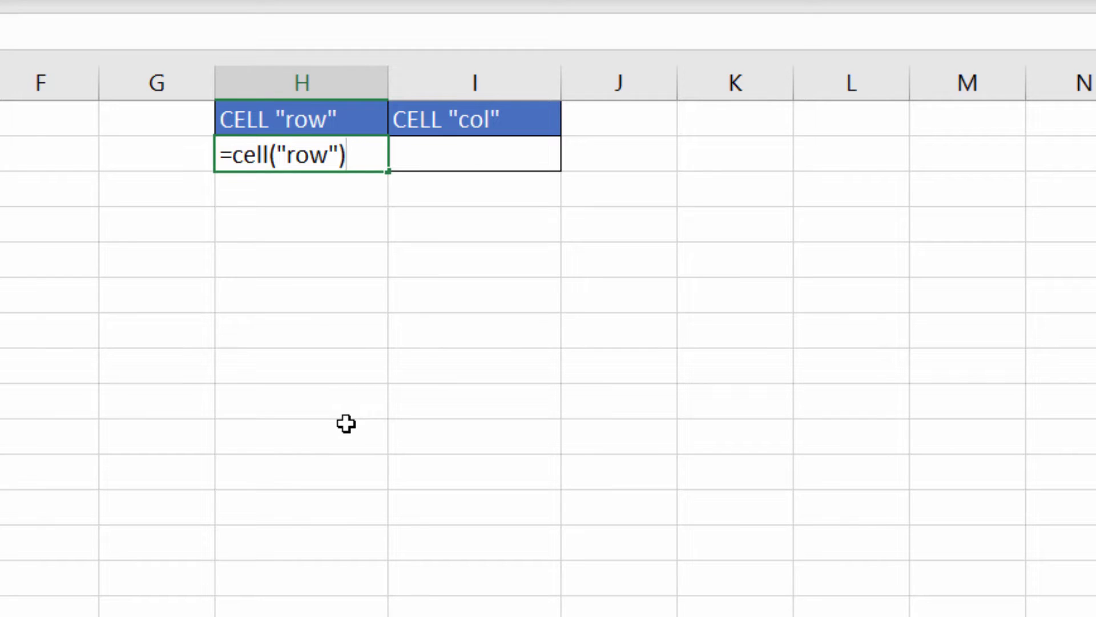
{"action": "key", "text": "Return"}
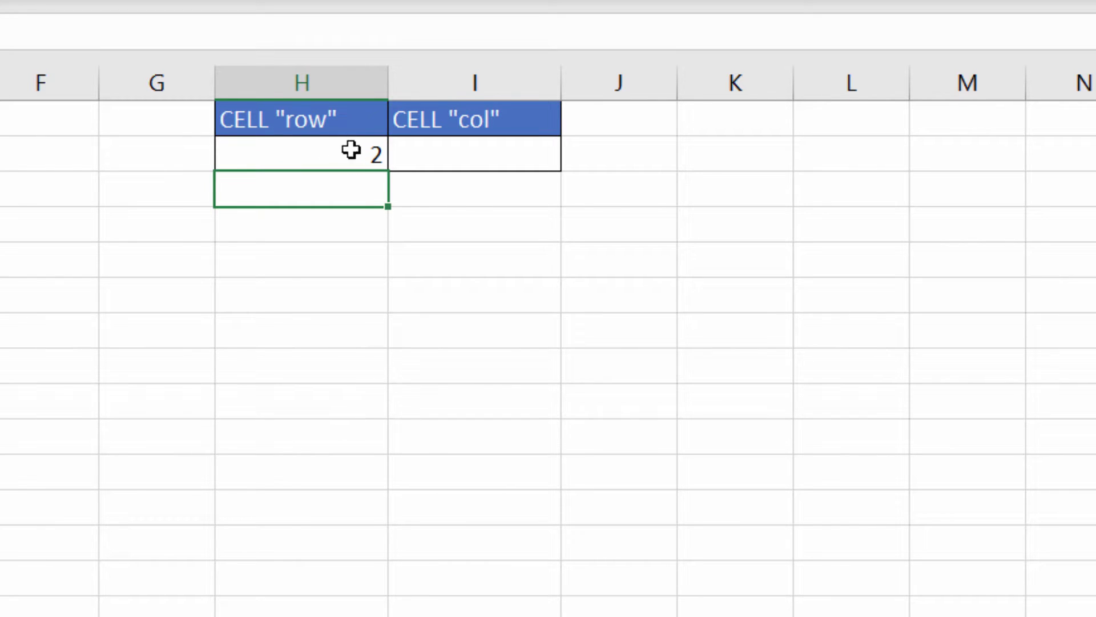
- Test the row formula in H2 by recalculating the sheet with cell H4 selected
{"action": "left_click", "coordinate": [317, 155]}
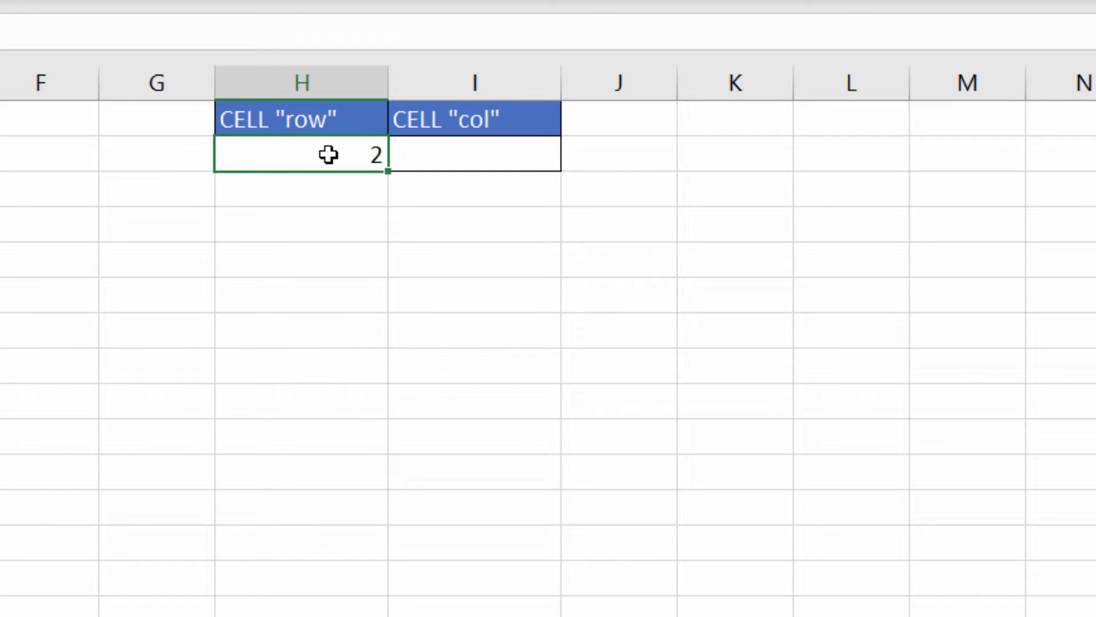
{"action": "left_click", "coordinate": [322, 227]}
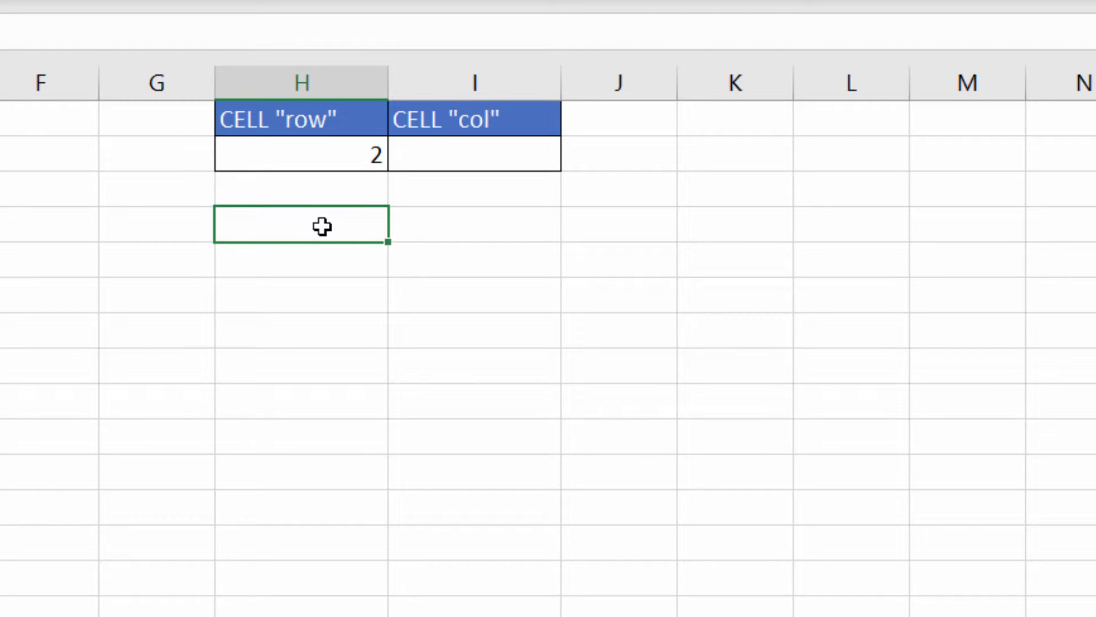
{"action": "key", "text": "F9"}
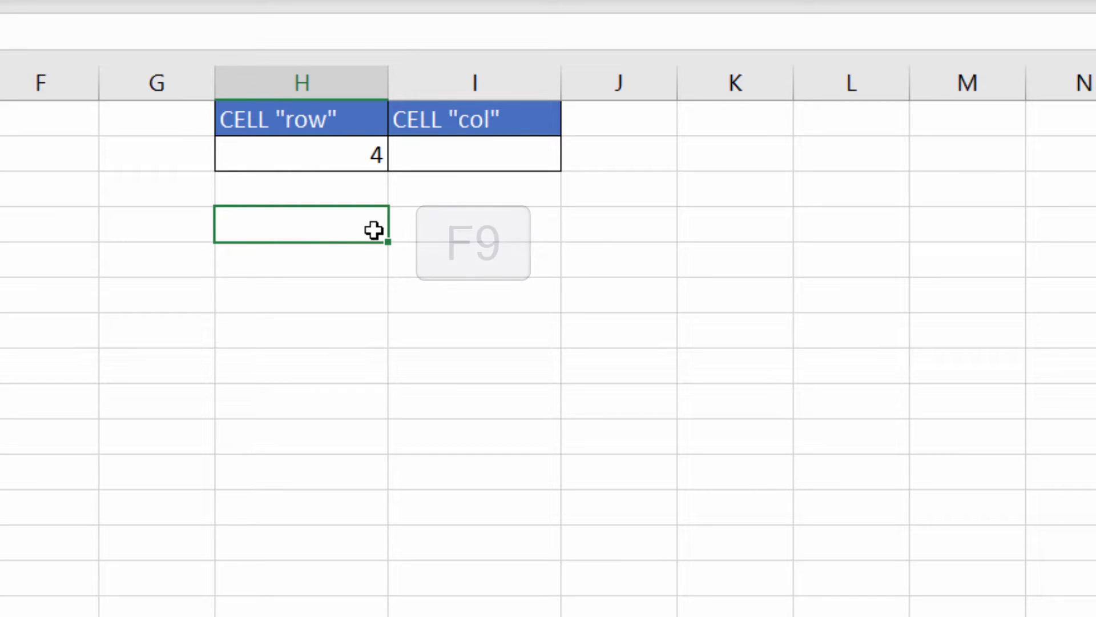
- Enter =CELL("col") in cell I2 and recalculate the sheet with cell A3 selected
{"action": "left_click", "coordinate": [502, 156]}
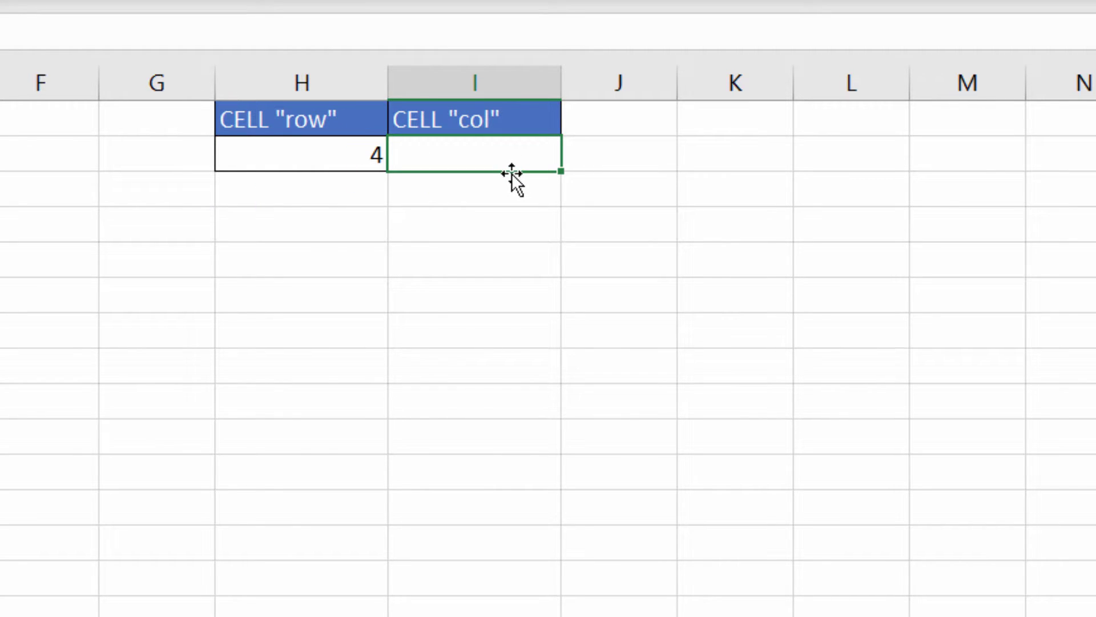
{"action": "type", "text": "=cell"}
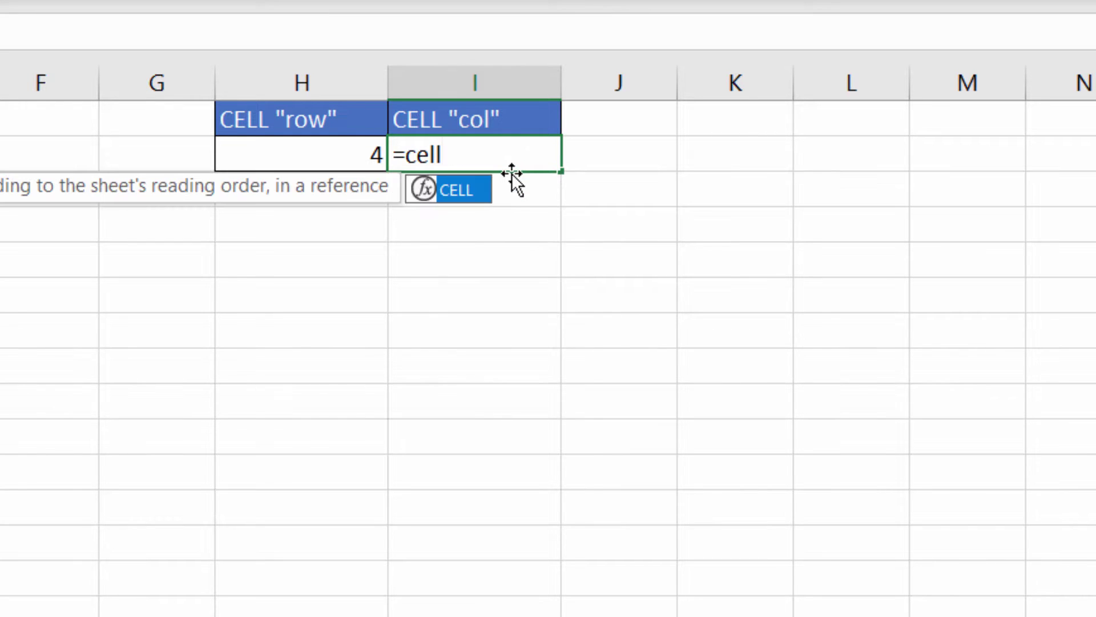
{"action": "type", "text": "("}
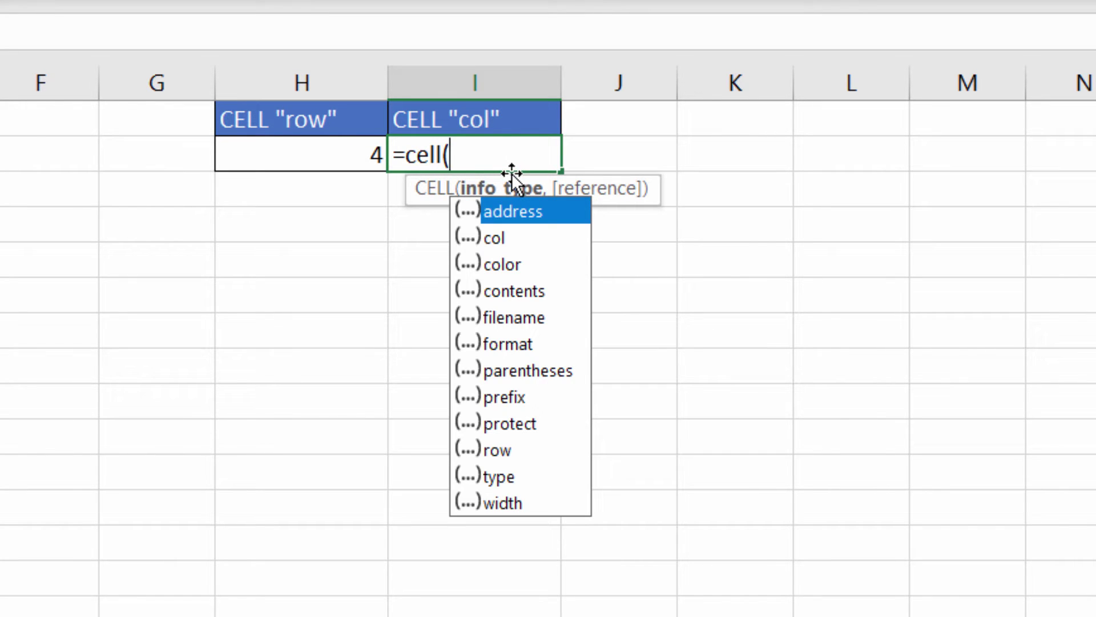
{"action": "double_click", "coordinate": [488, 237]}
{"action": "type", "text": ")"}
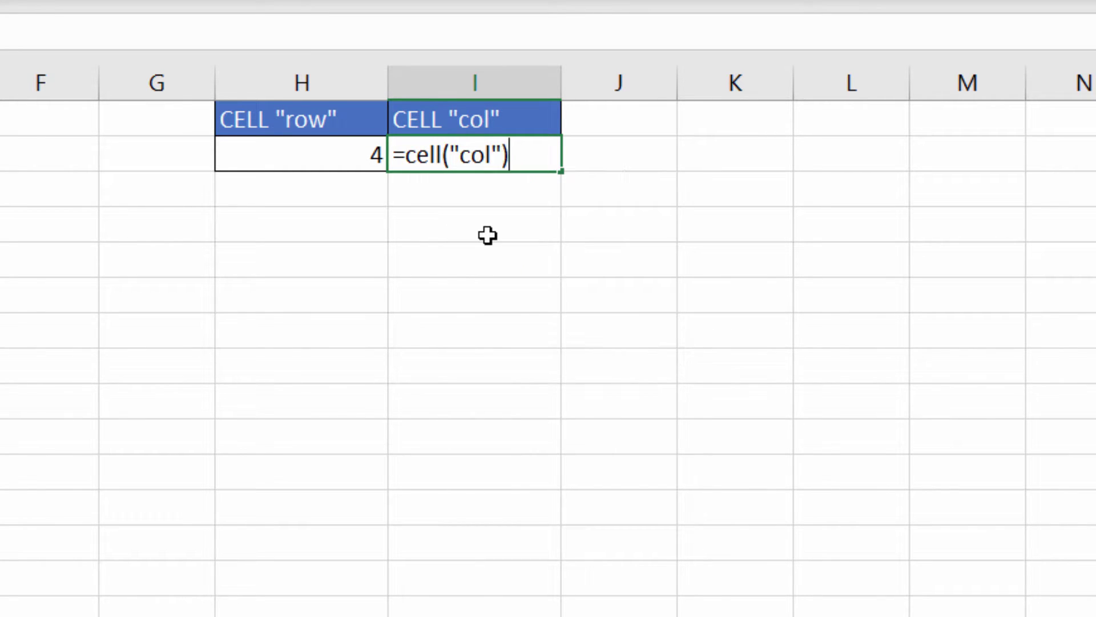
{"action": "key", "text": "Return"}
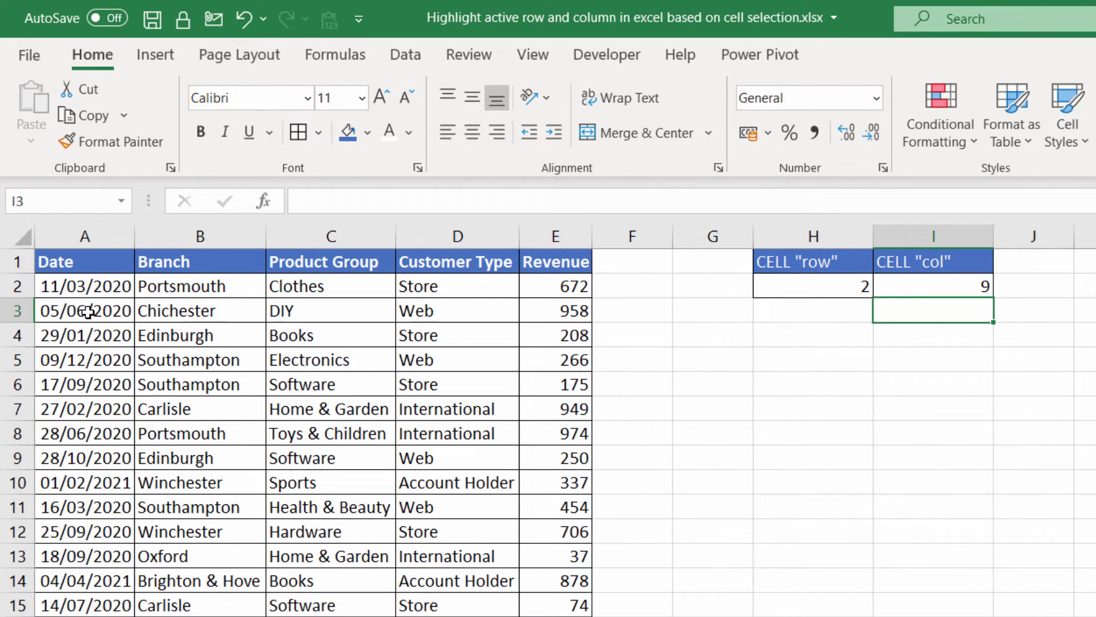
{"action": "left_click", "coordinate": [87, 311]}
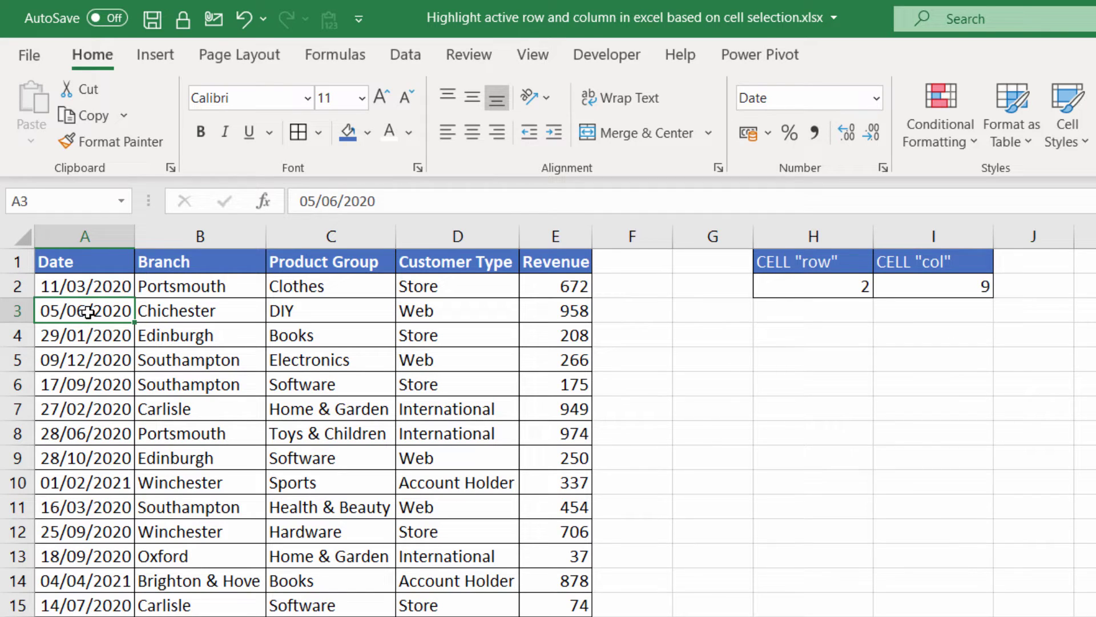
{"action": "key", "text": "F9"}
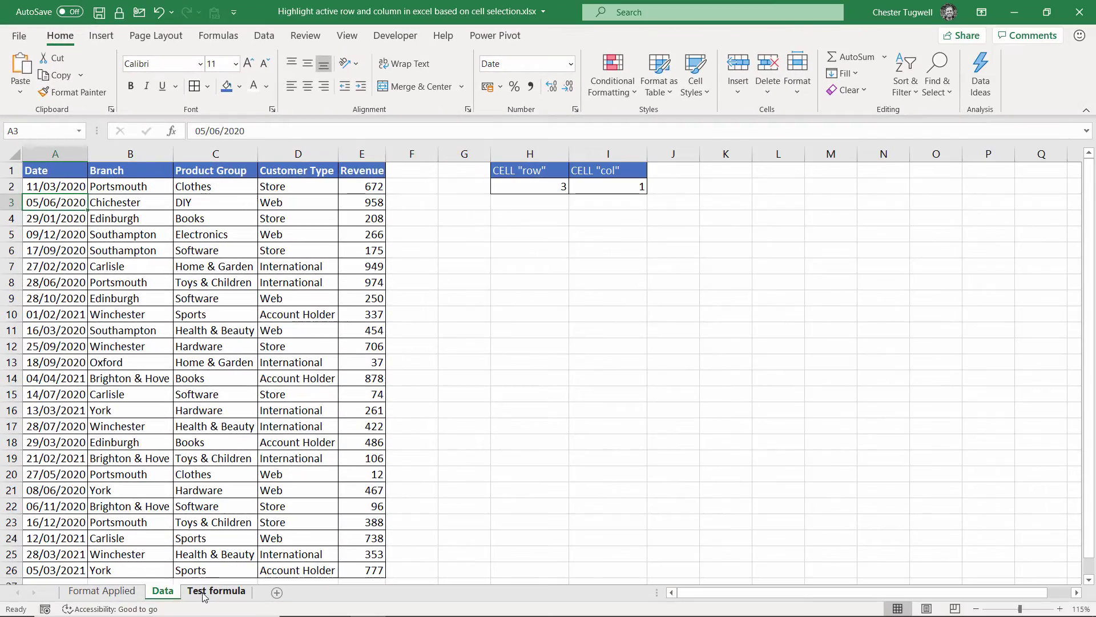
- On the Test formula sheet, enter =ROW(A2) in cell A2 and keep that cell selected
{"action": "left_click", "coordinate": [203, 593]}
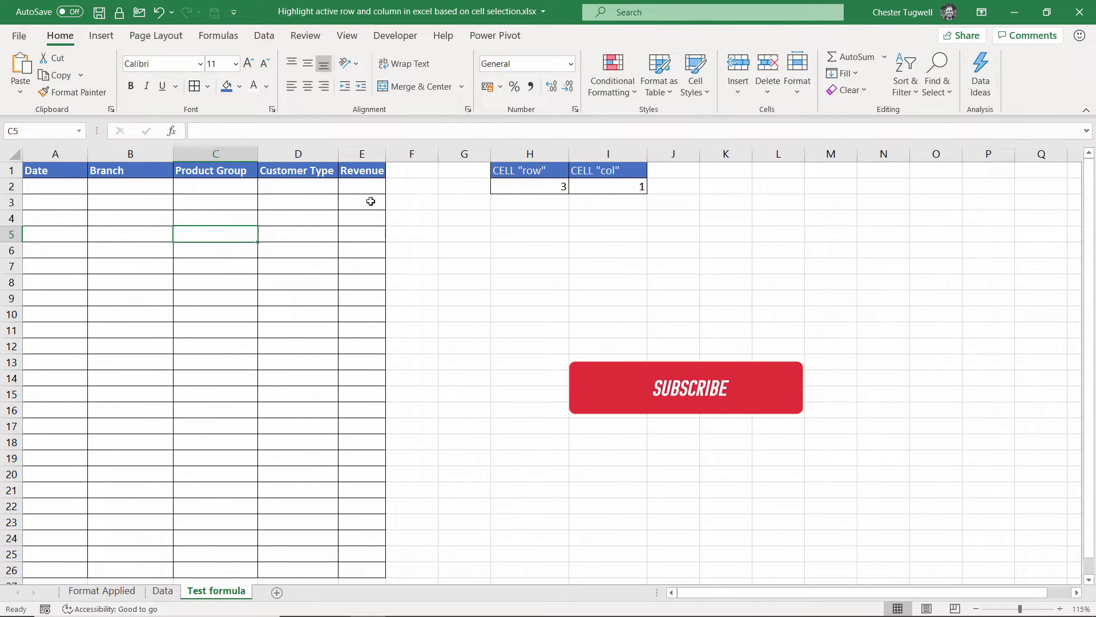
{"action": "left_click", "coordinate": [57, 187]}
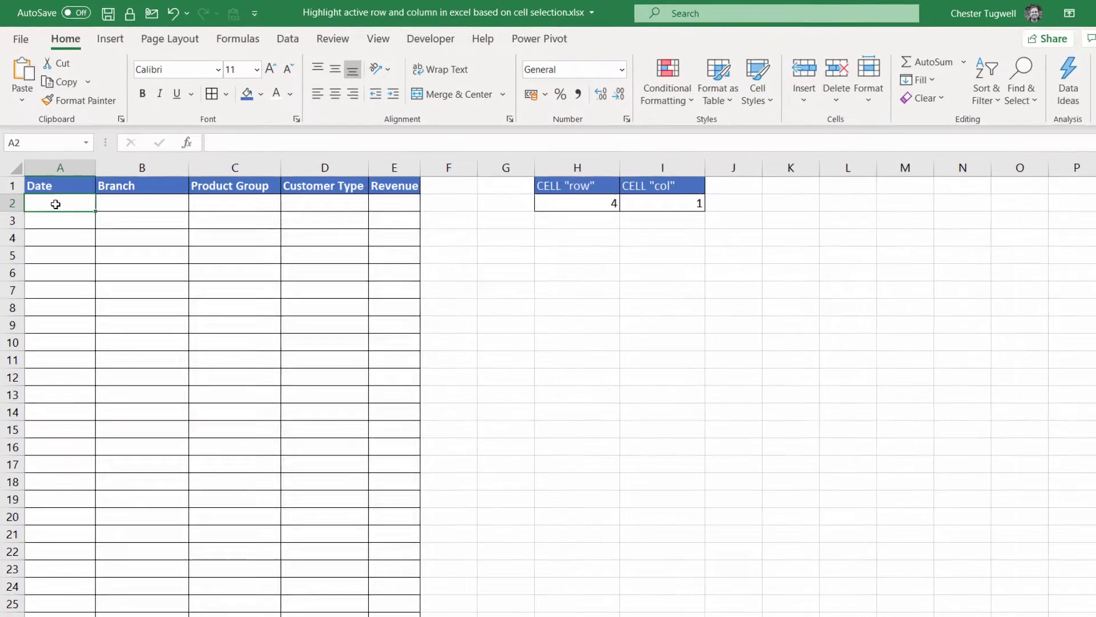
{"action": "type", "text": "=row"}
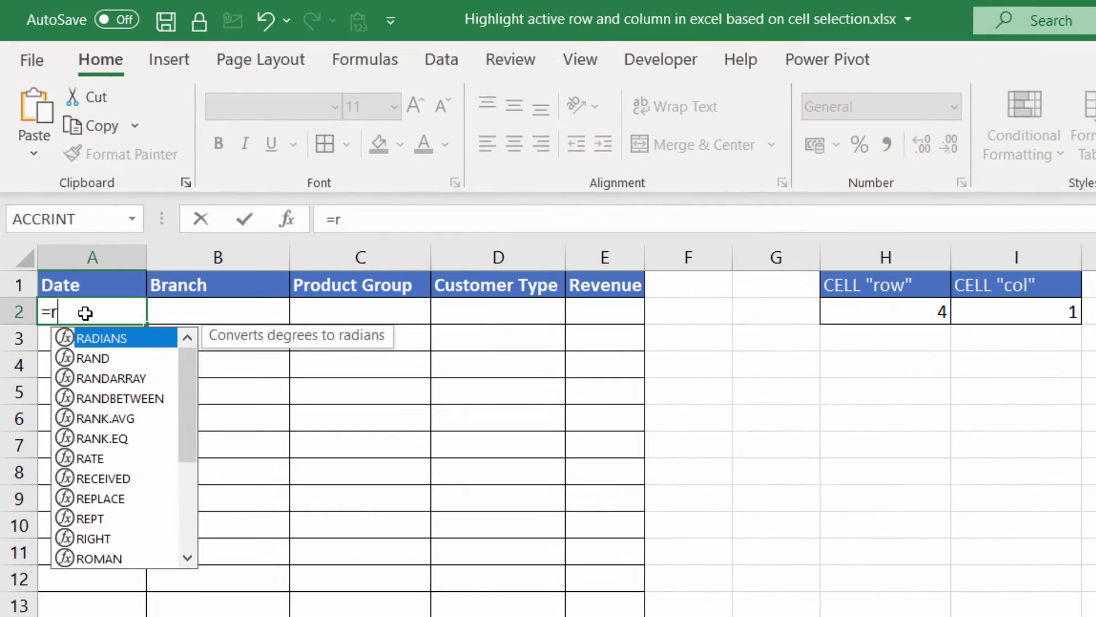
{"action": "type", "text": "("}
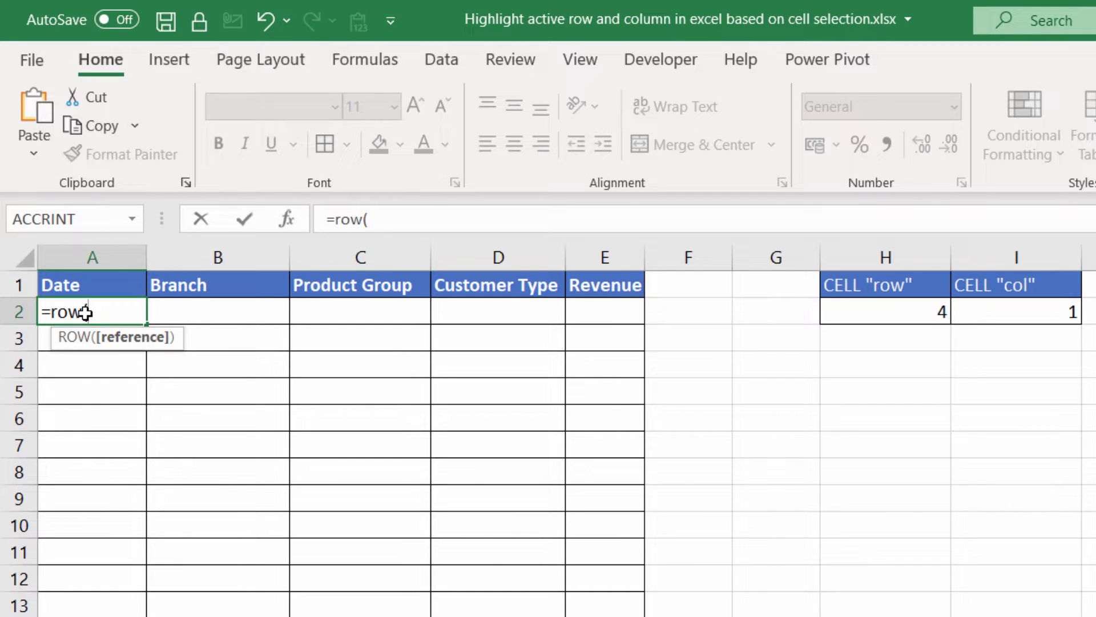
{"action": "type", "text": "a2)"}
{"action": "key", "text": "ctrl+Return"}
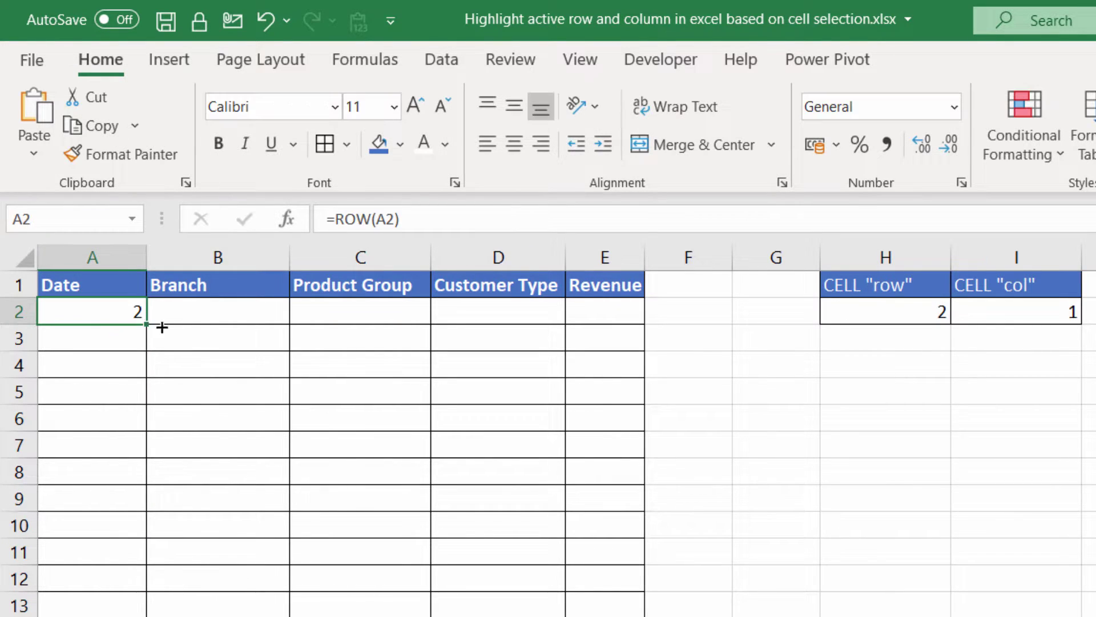
- Fill the ROW formula from A2 across to the Revenue column and down the whole table
{"action": "left_click_drag", "start_coordinate": [142, 317], "coordinate": [657, 328]}
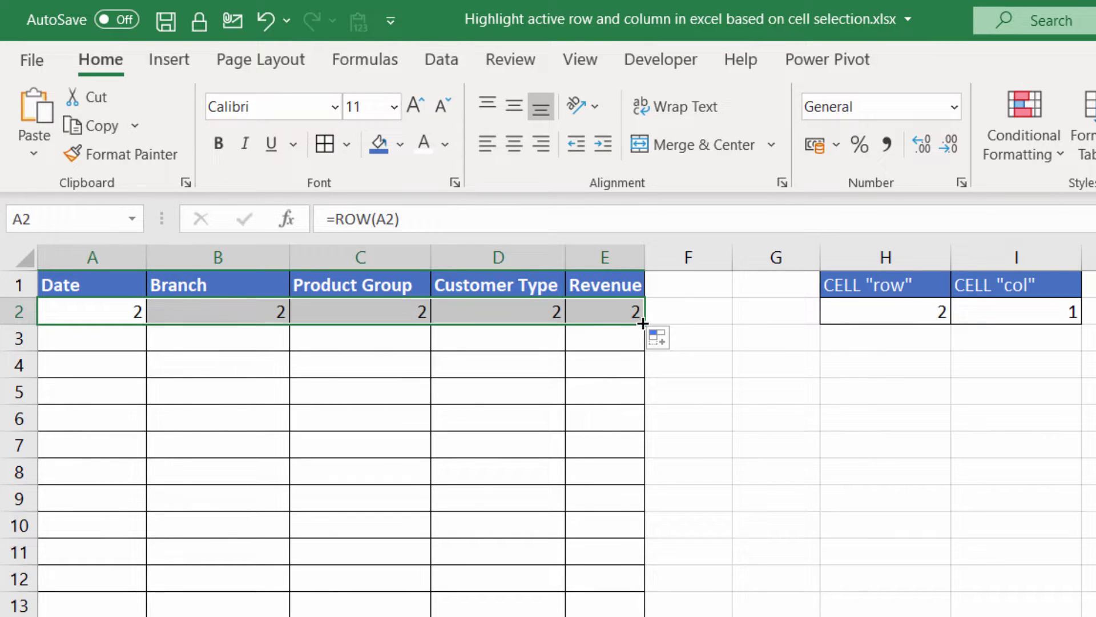
{"action": "key", "text": "ctrl+shift+Down"}
{"action": "key", "text": "ctrl+d"}
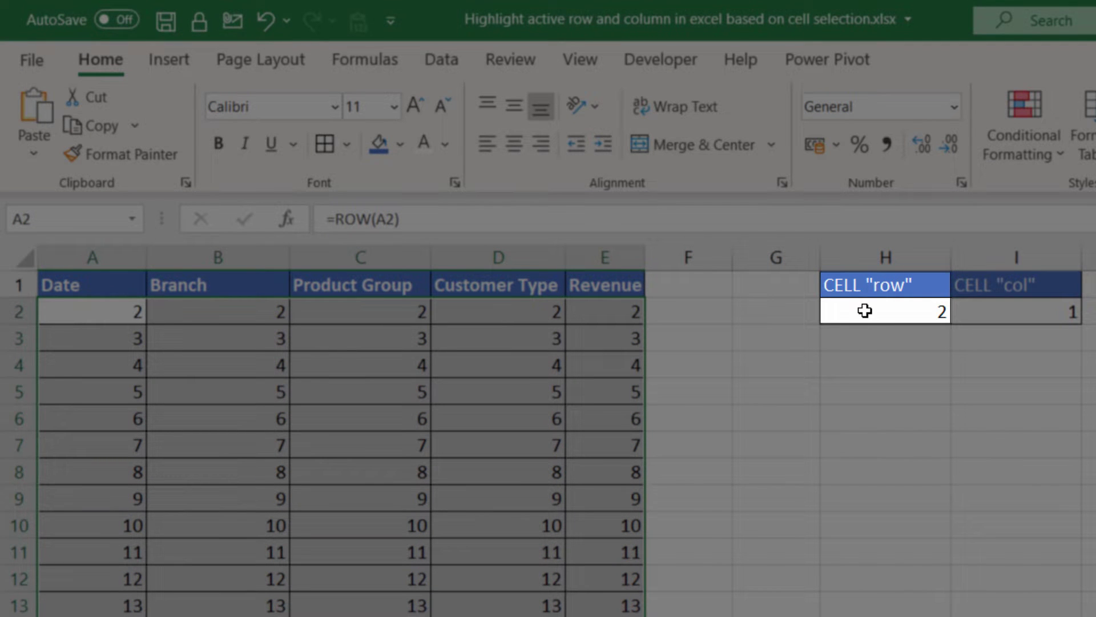
- Examine the CELL formula in H2 without changing it
{"action": "left_click", "coordinate": [864, 310]}
{"action": "double_click", "coordinate": [861, 311]}
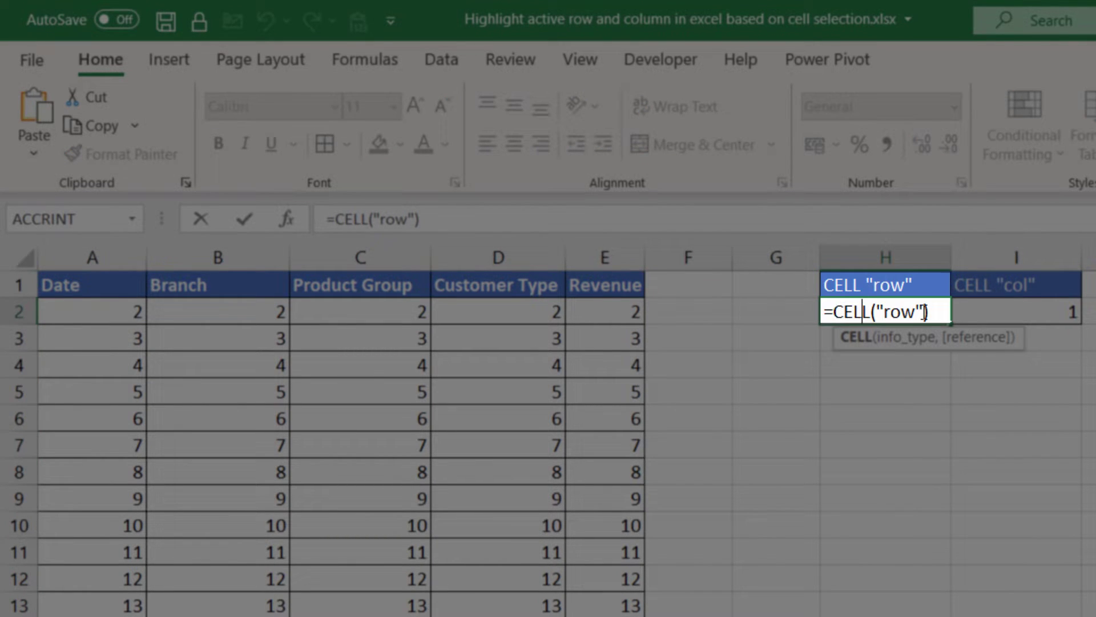
{"action": "key", "text": "Return"}
- Extend the formula in A2 to =ROW(A2)=CELL("row")
{"action": "double_click", "coordinate": [130, 311]}
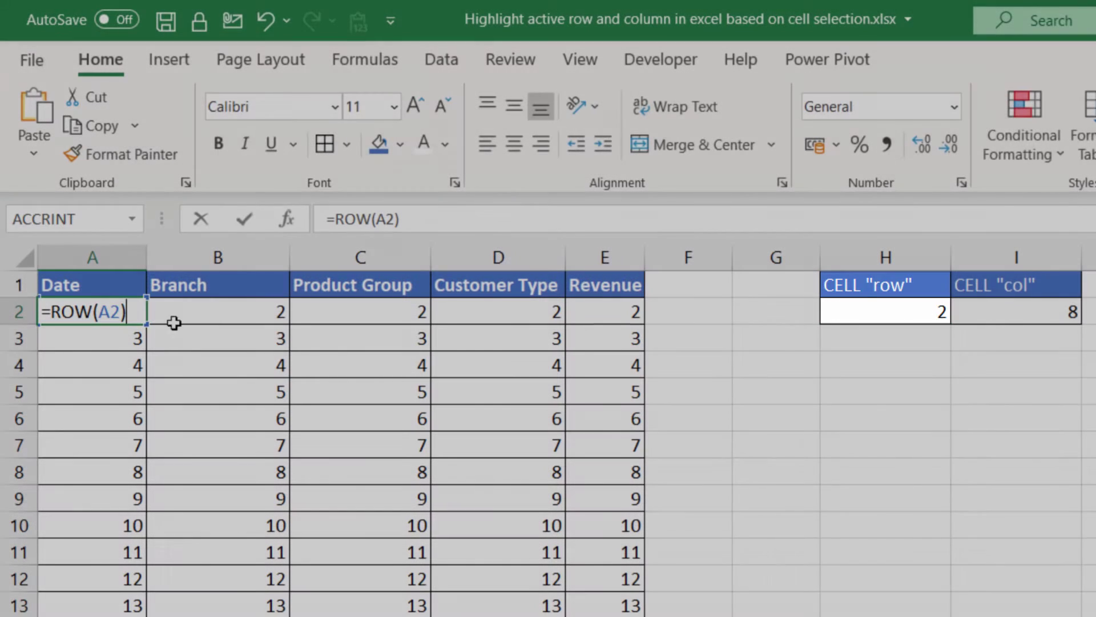
{"action": "type", "text": "=c"}
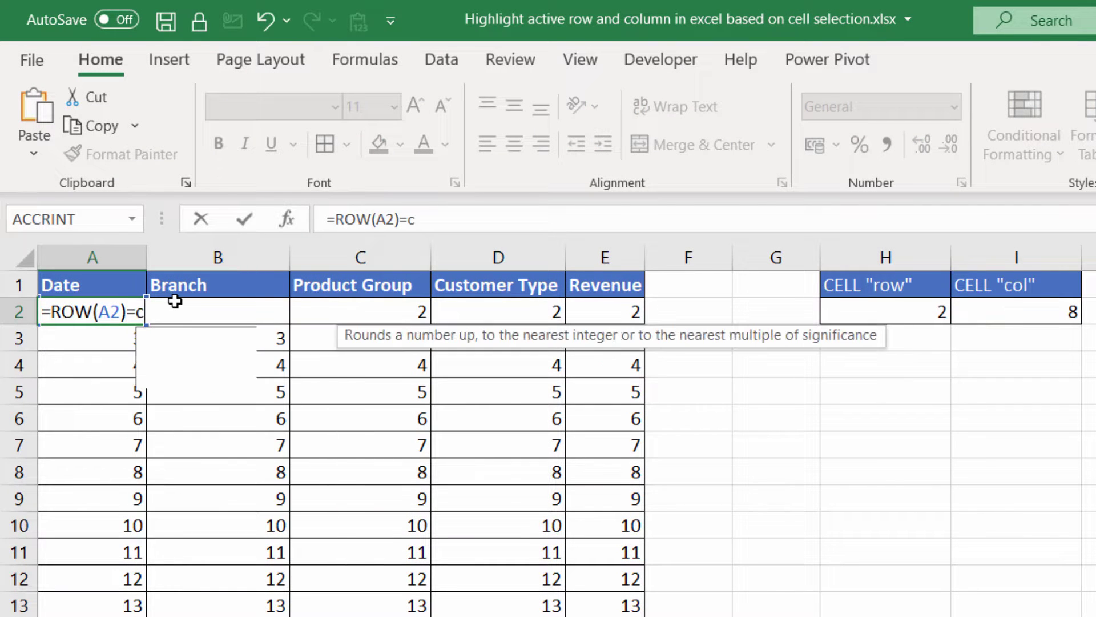
{"action": "type", "text": "ell("}
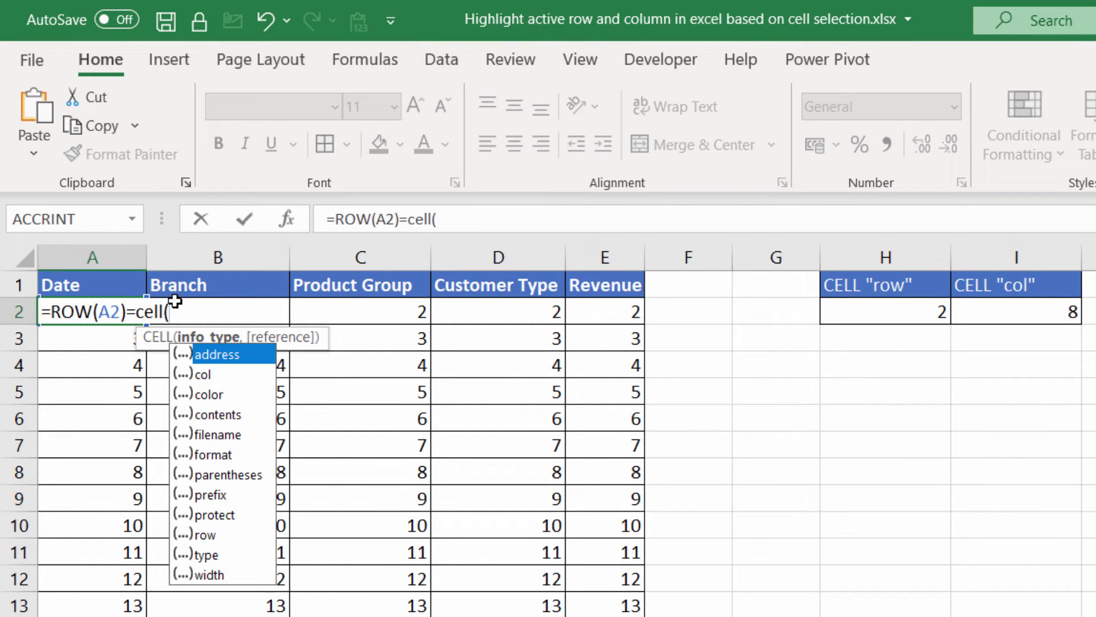
{"action": "double_click", "coordinate": [206, 534]}
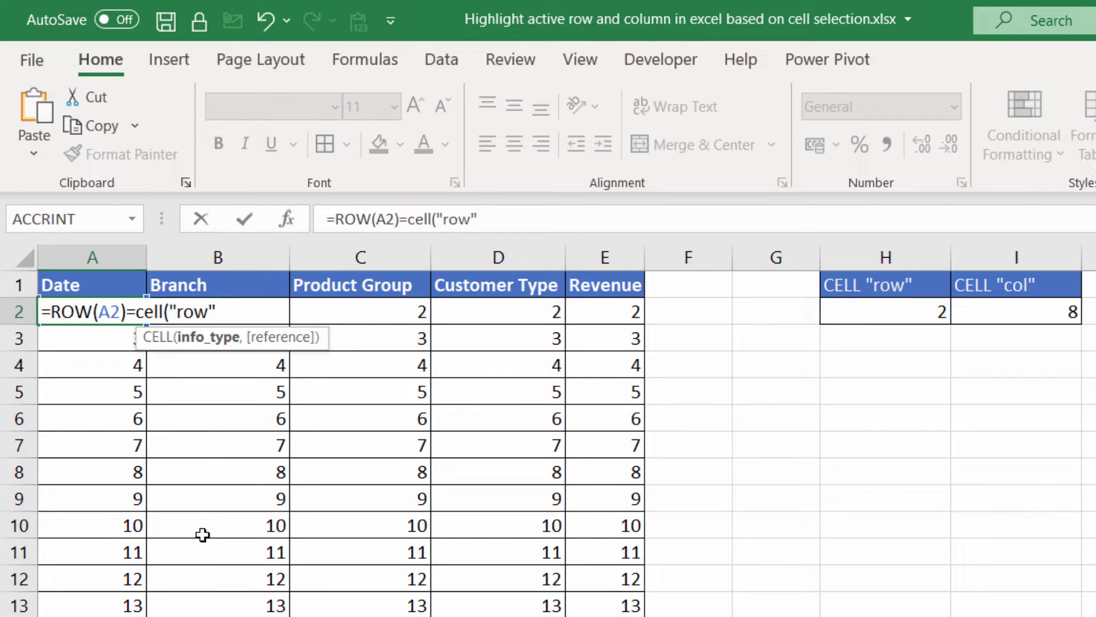
{"action": "type", "text": ")"}
{"action": "key", "text": "Return"}
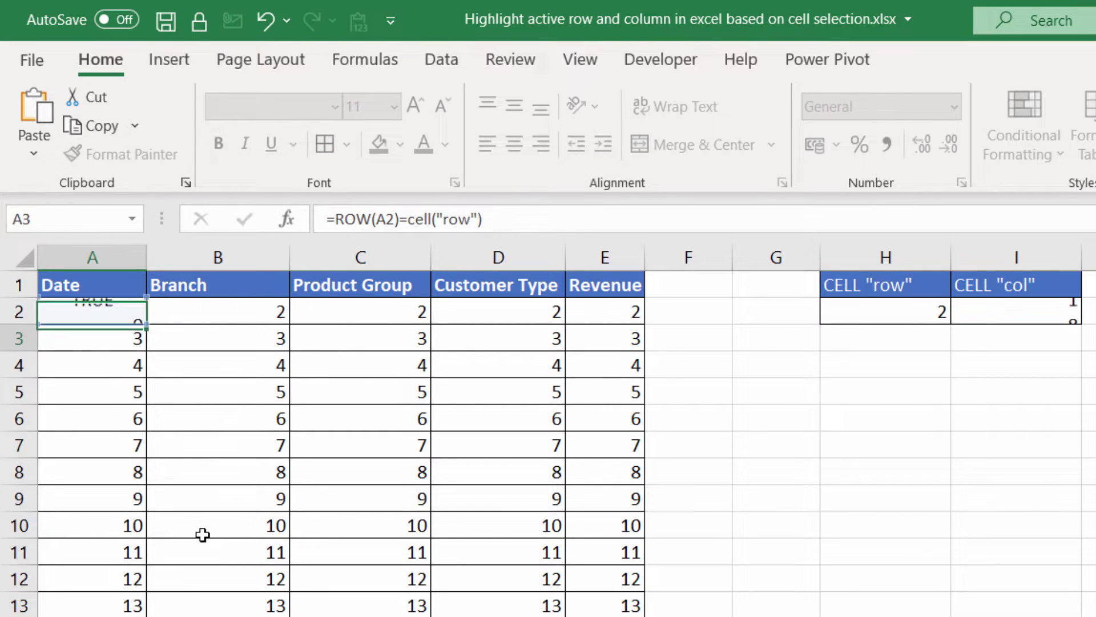
- Fill the A2 comparison formula across to Revenue and down the table, and recalculate with B12 selected
{"action": "left_click", "coordinate": [94, 316]}
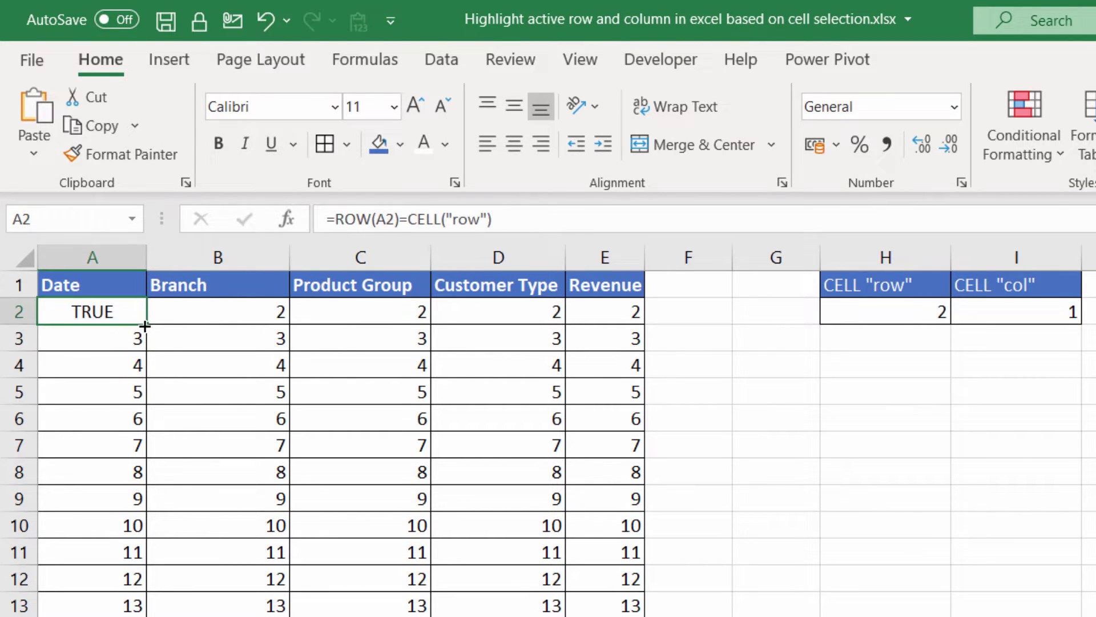
{"action": "left_click_drag", "start_coordinate": [146, 323], "coordinate": [637, 616]}
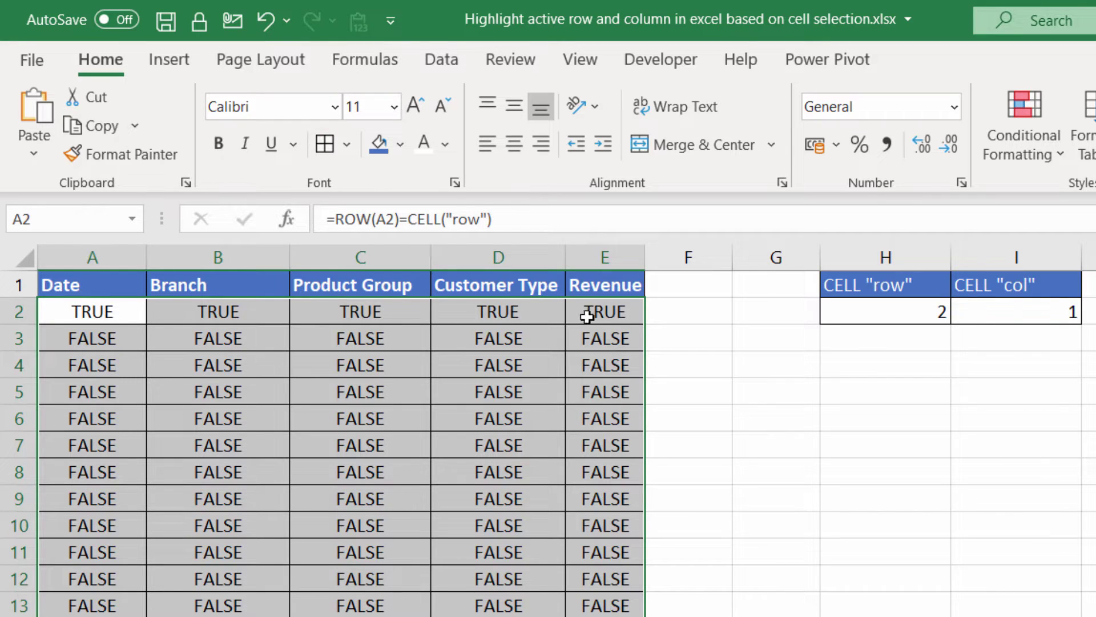
{"action": "left_click", "coordinate": [236, 583]}
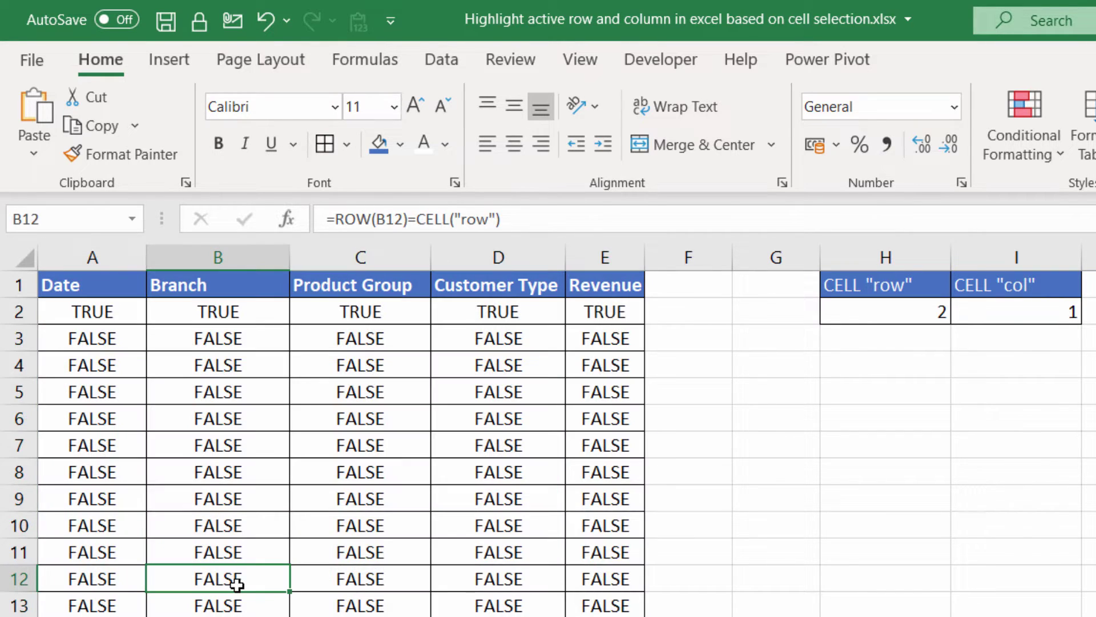
{"action": "key", "text": "F9"}
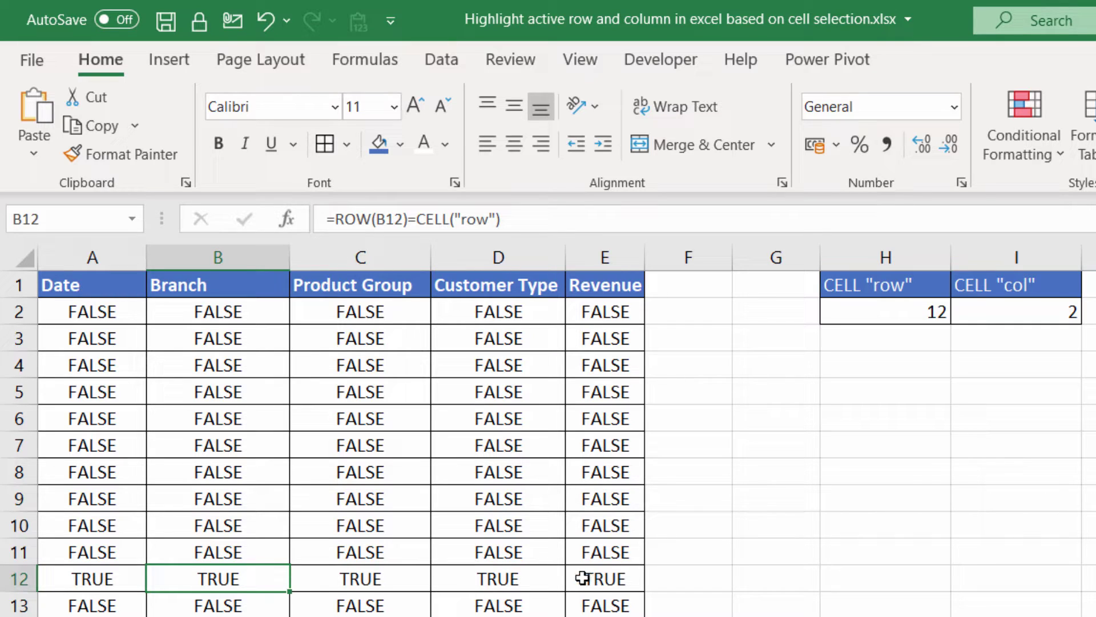
- Copy the formula text =ROW(A2)=CELL("row") from A2 into H7 without shifting its reference
{"action": "double_click", "coordinate": [108, 311]}
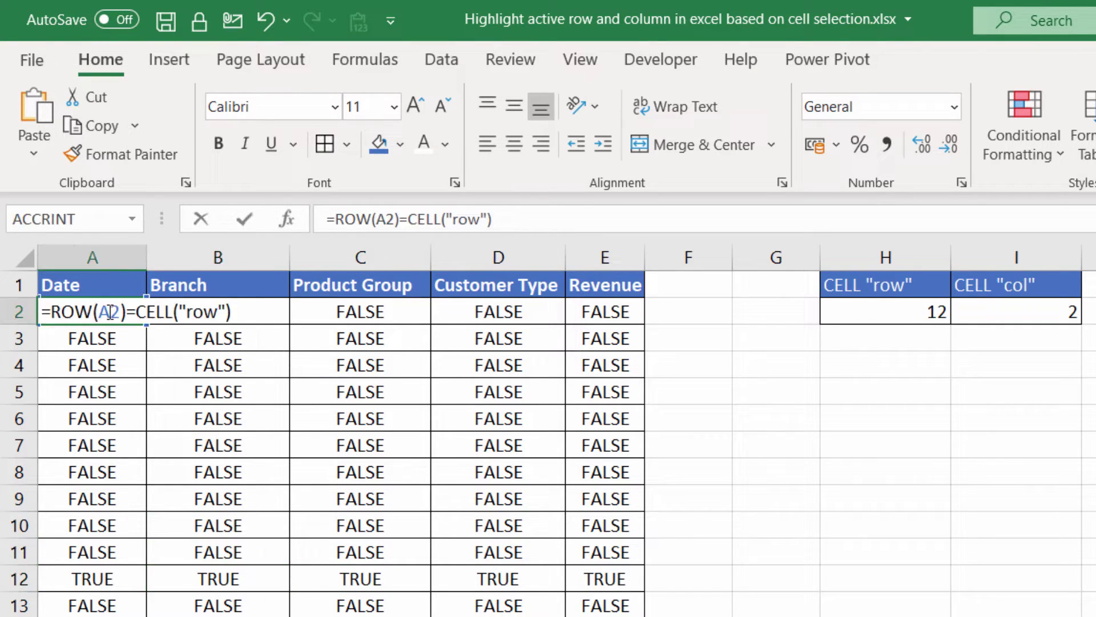
{"action": "left_click_drag", "start_coordinate": [41, 311], "coordinate": [305, 296]}
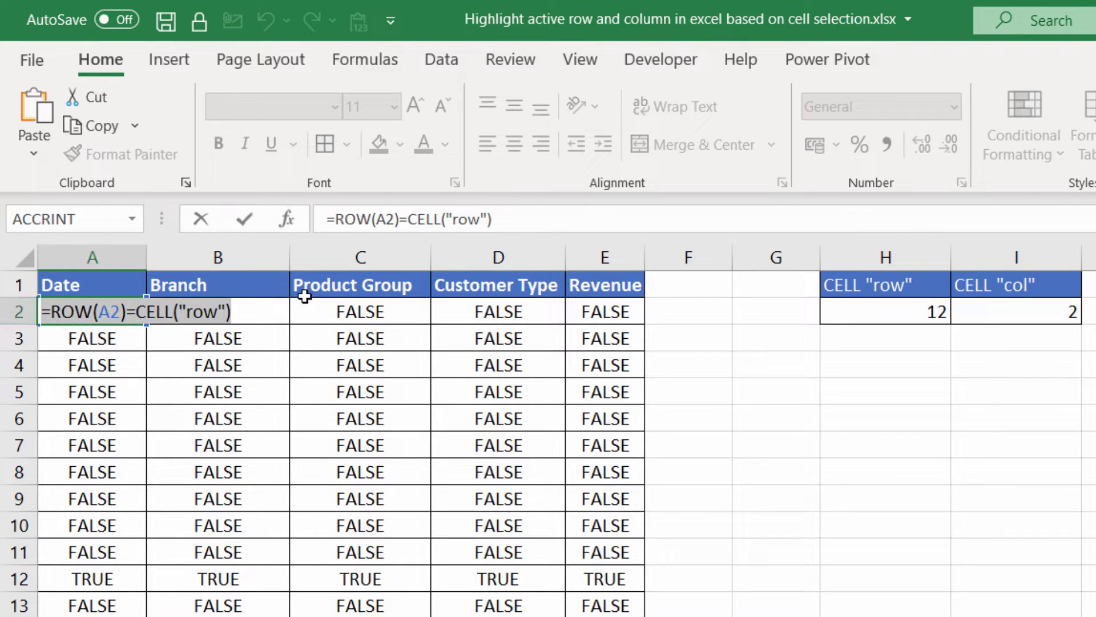
{"action": "key", "text": "ctrl+c"}
{"action": "key", "text": "Return"}
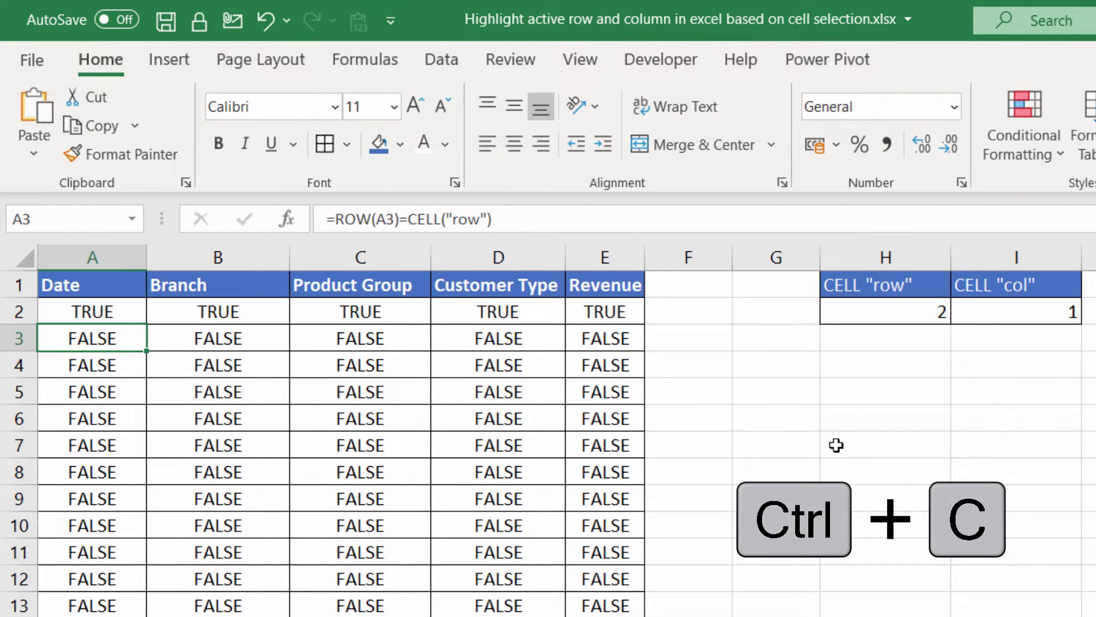
{"action": "double_click", "coordinate": [847, 443]}
{"action": "key", "text": "ctrl+v"}
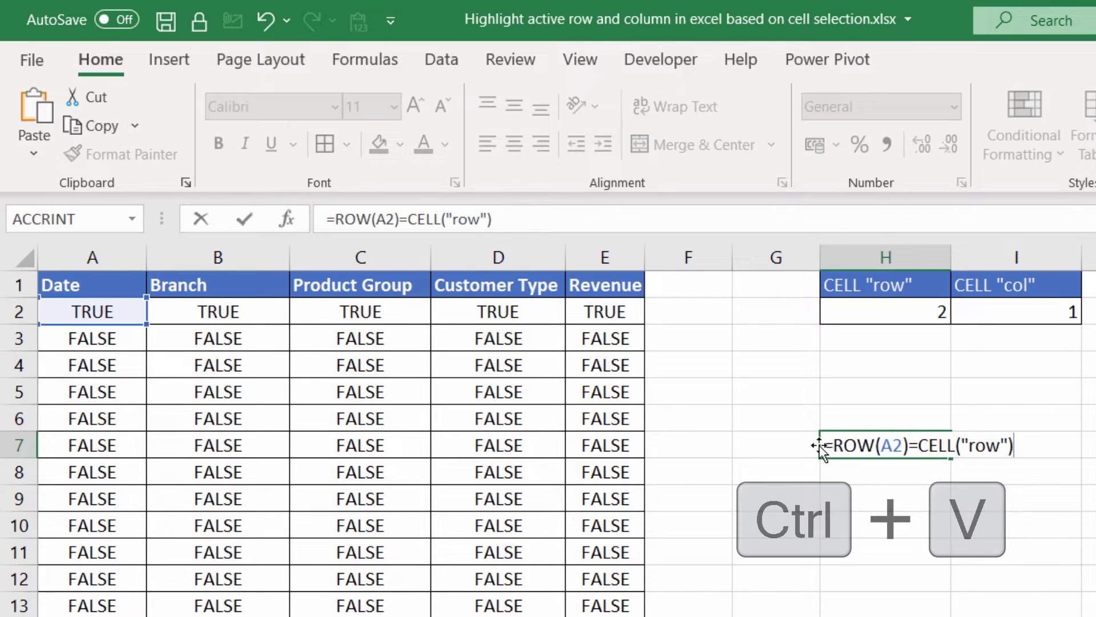
{"action": "key", "text": "Return"}
- Clear the formulas from the table body below the headers and enter =COLUMN(A2) in A2
{"action": "left_click_drag", "start_coordinate": [90, 308], "coordinate": [616, 615]}
{"action": "key", "text": "Delete"}
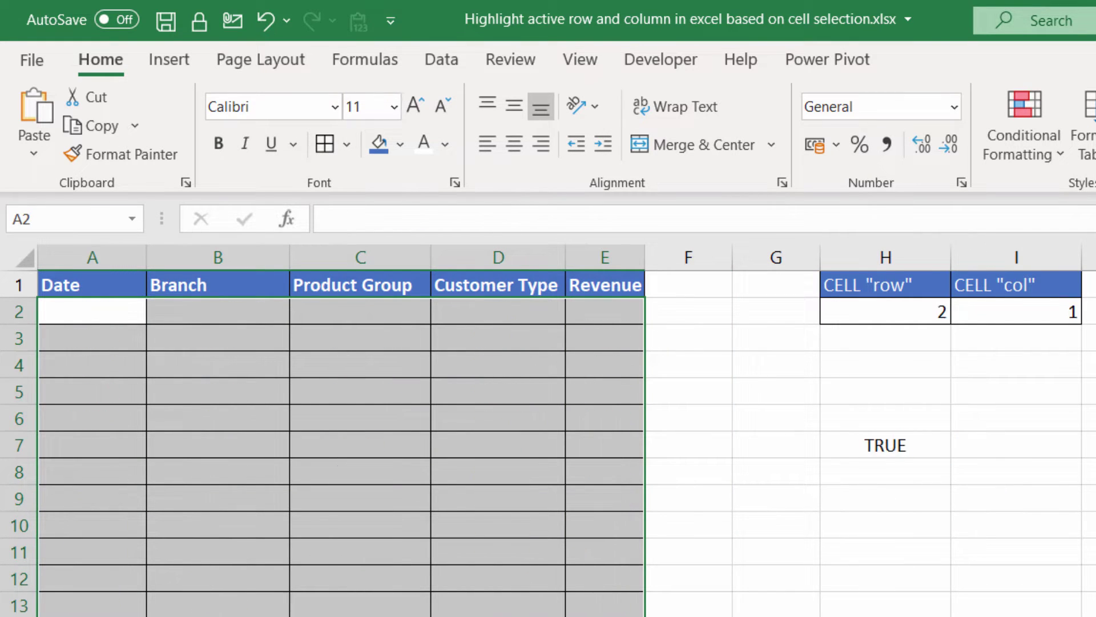
{"action": "left_click", "coordinate": [106, 311]}
{"action": "type", "text": "=c"}
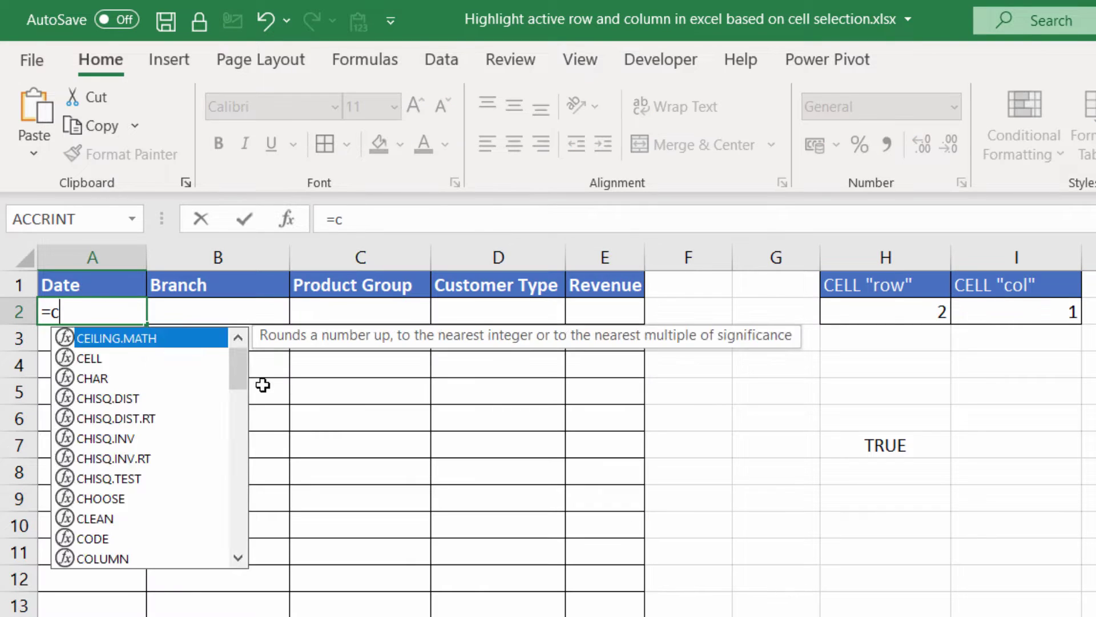
{"action": "type", "text": "olum"}
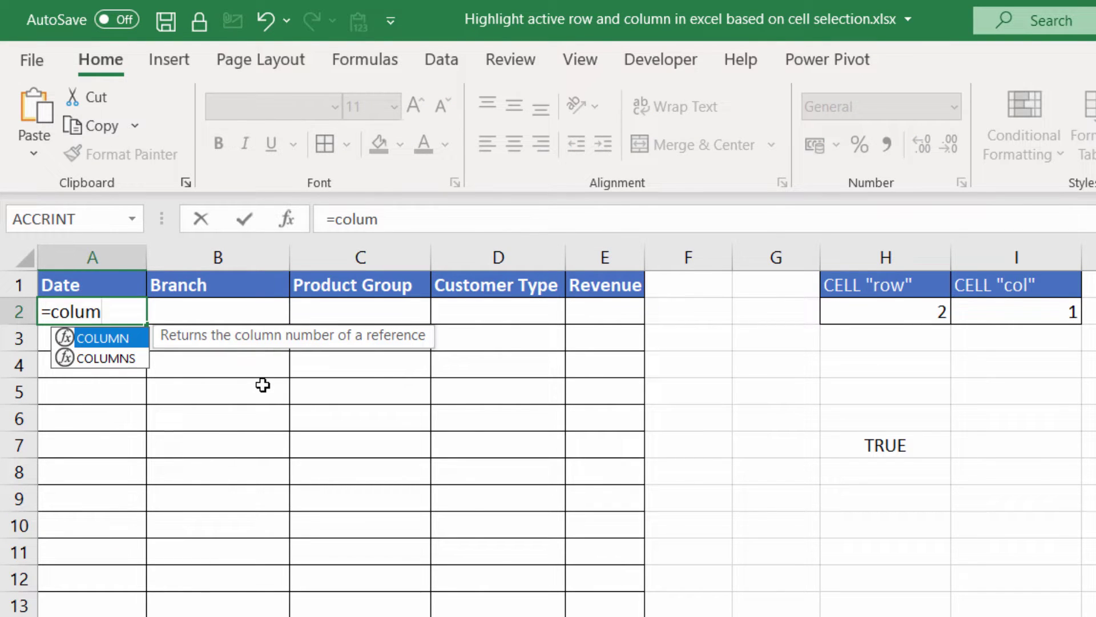
{"action": "type", "text": "n("}
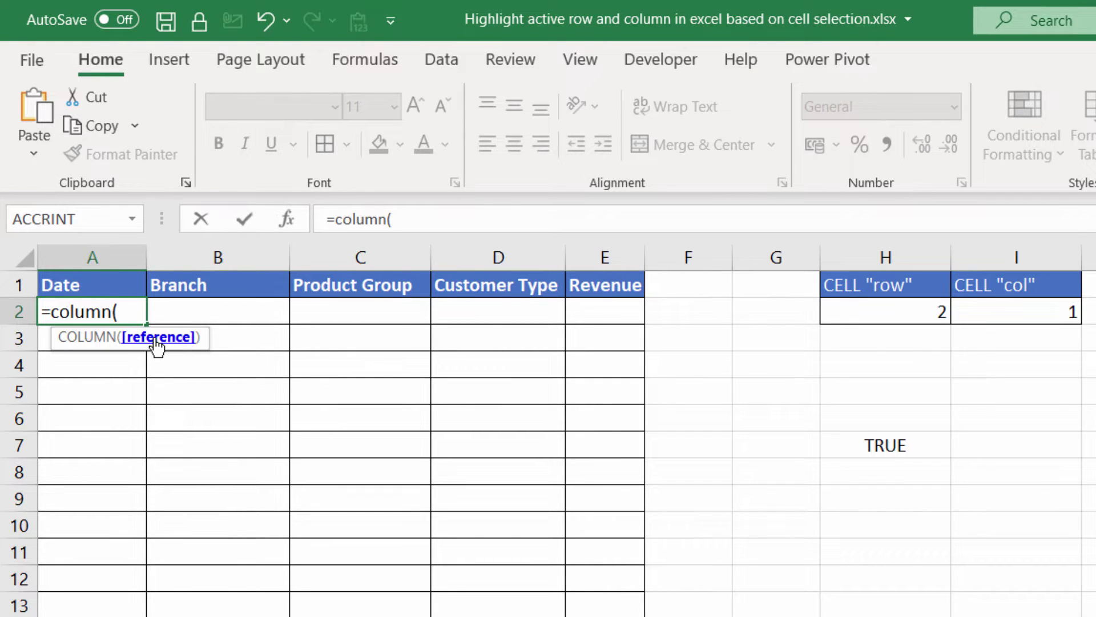
{"action": "type", "text": "a2)"}
{"action": "key", "text": "Return"}
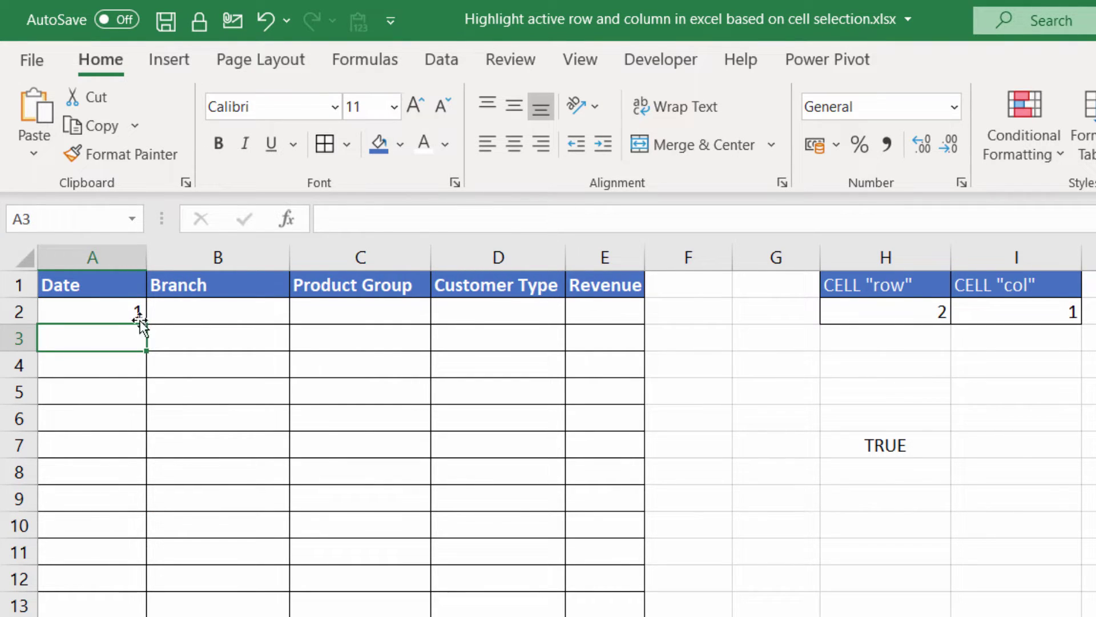
- Fill the COLUMN formula from A2 across to Revenue and down the table, and check the CELL formula in I2
{"action": "left_click", "coordinate": [114, 311]}
{"action": "left_click_drag", "start_coordinate": [148, 324], "coordinate": [633, 616]}
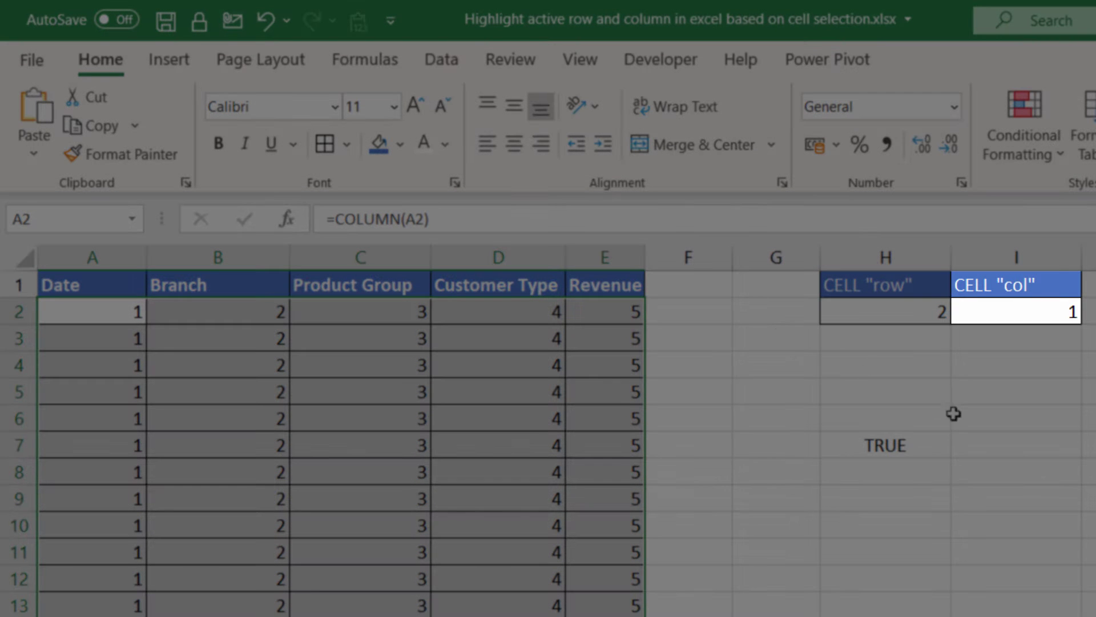
{"action": "double_click", "coordinate": [1004, 318]}
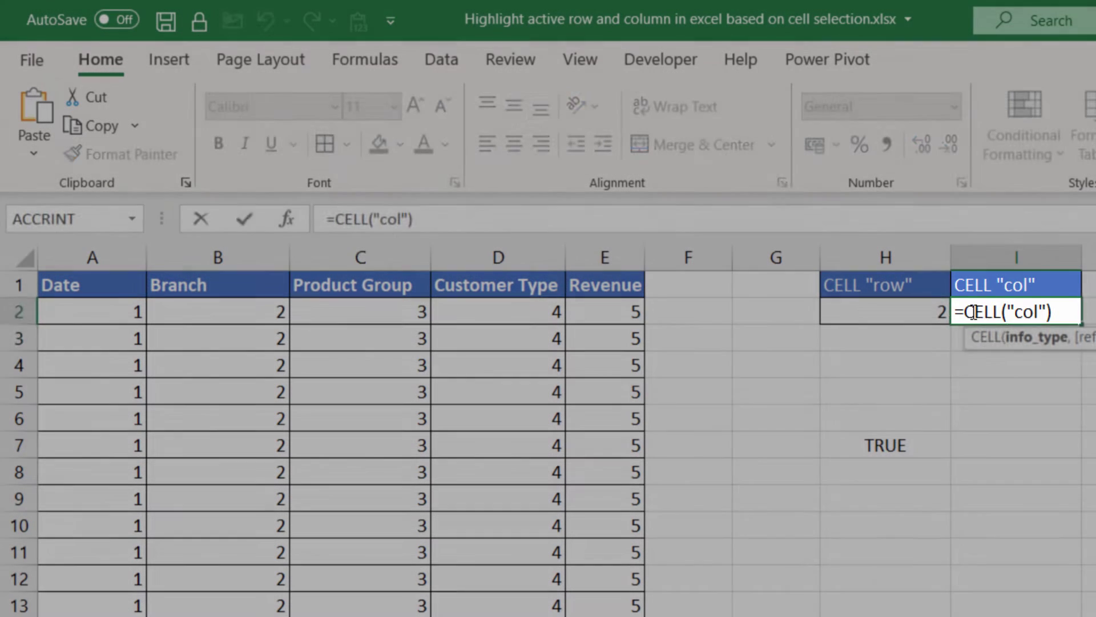
{"action": "key", "text": "Return"}
- Extend the formula in A2 to =COLUMN(A2)=CELL("col")
{"action": "left_click", "coordinate": [127, 311]}
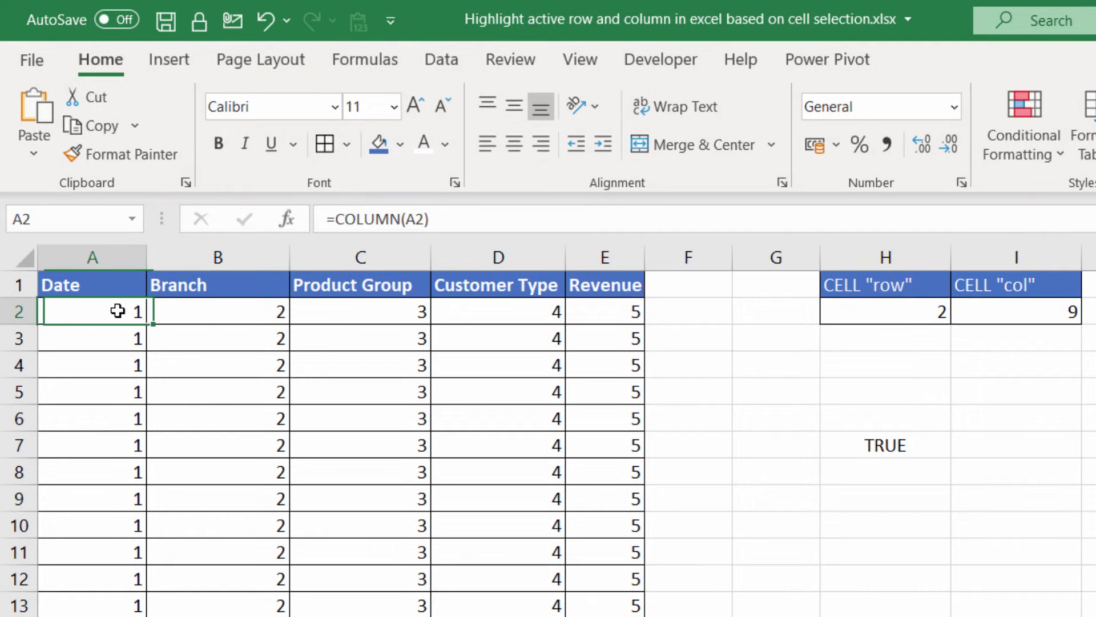
{"action": "double_click", "coordinate": [120, 311]}
{"action": "left_click", "coordinate": [196, 311]}
{"action": "type", "text": "="}
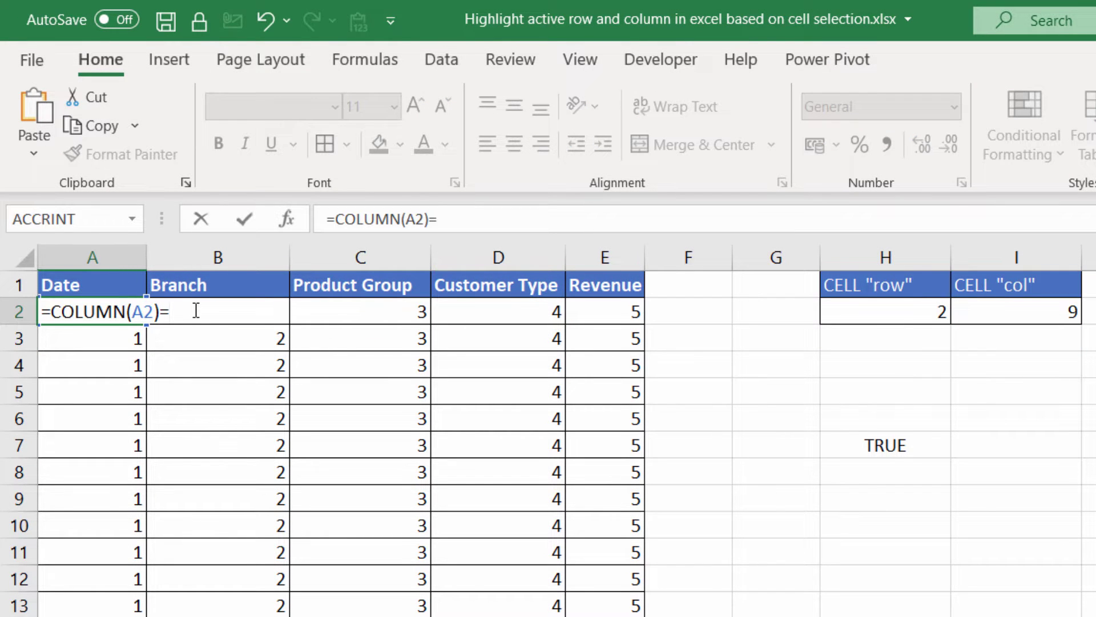
{"action": "type", "text": "cell"}
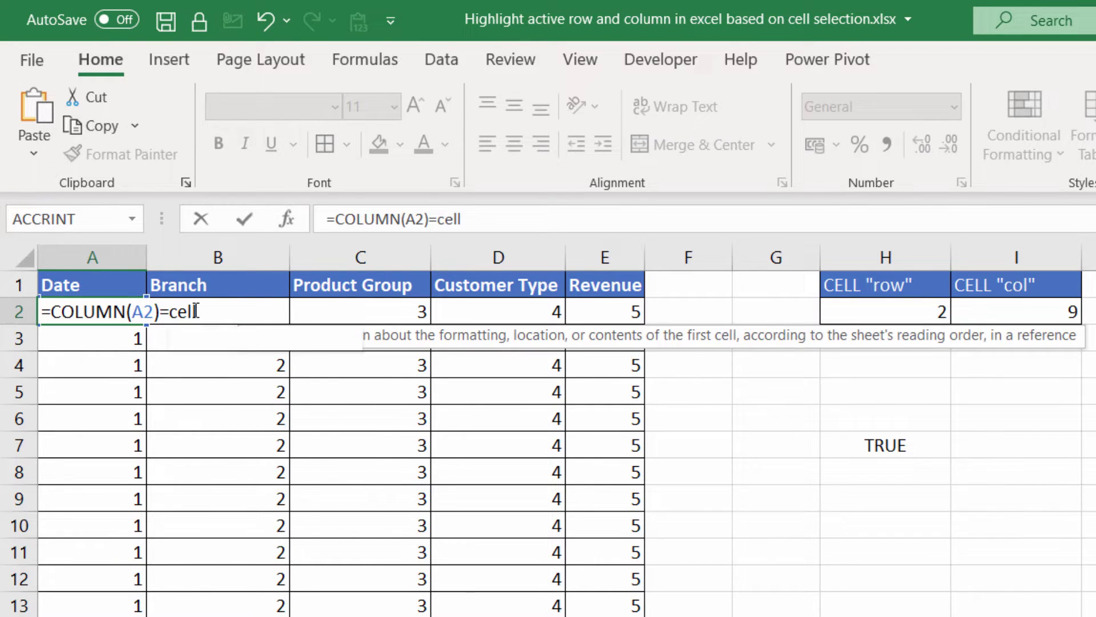
{"action": "type", "text": "("}
{"action": "double_click", "coordinate": [237, 375]}
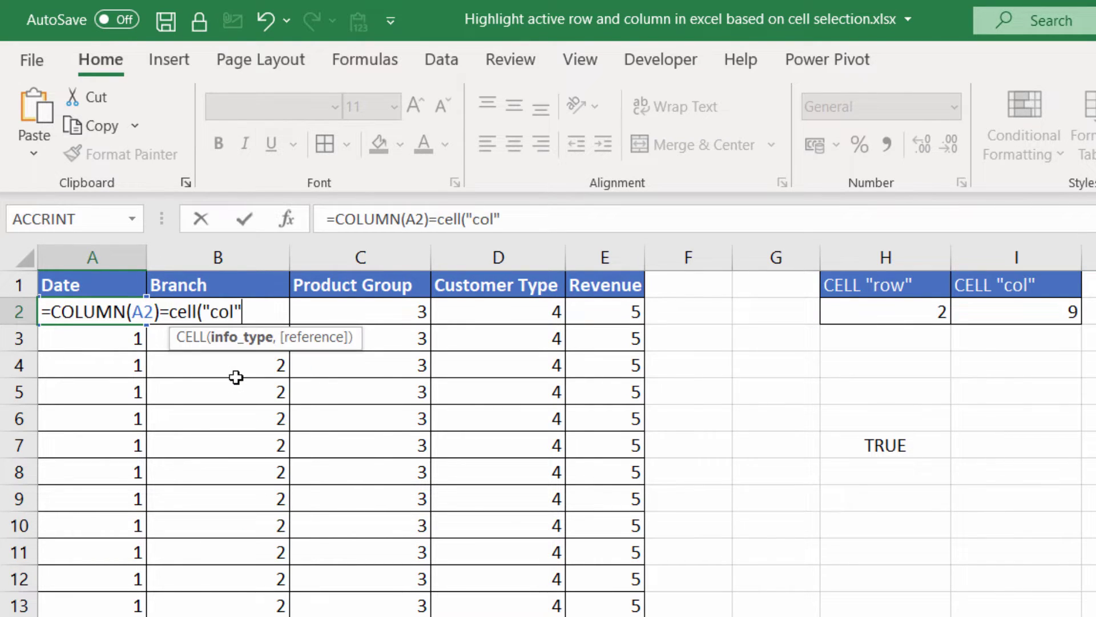
{"action": "type", "text": ")"}
{"action": "key", "text": "Return"}
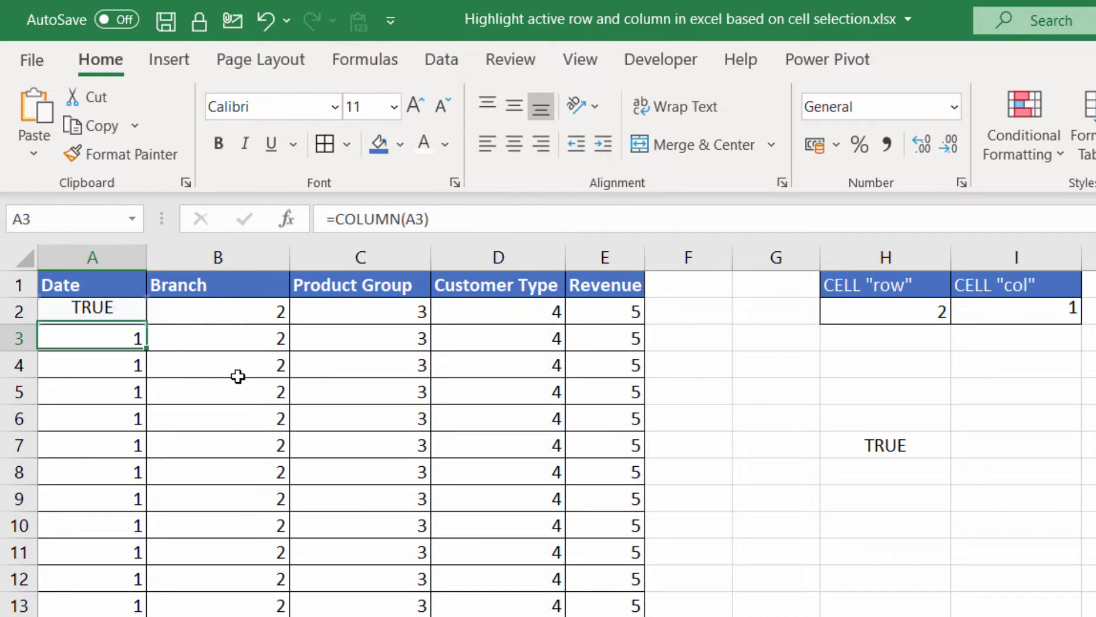
- Fill the A2 column comparison across to Revenue and down the table, and recalculate with C7 selected
{"action": "left_click", "coordinate": [127, 315]}
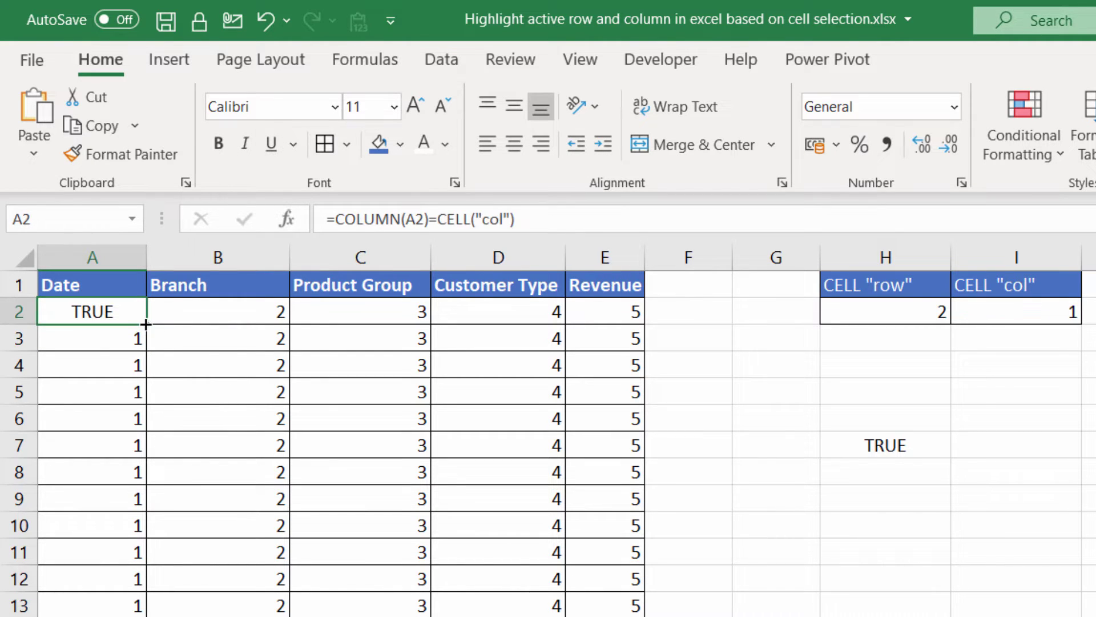
{"action": "left_click_drag", "start_coordinate": [140, 318], "coordinate": [626, 317]}
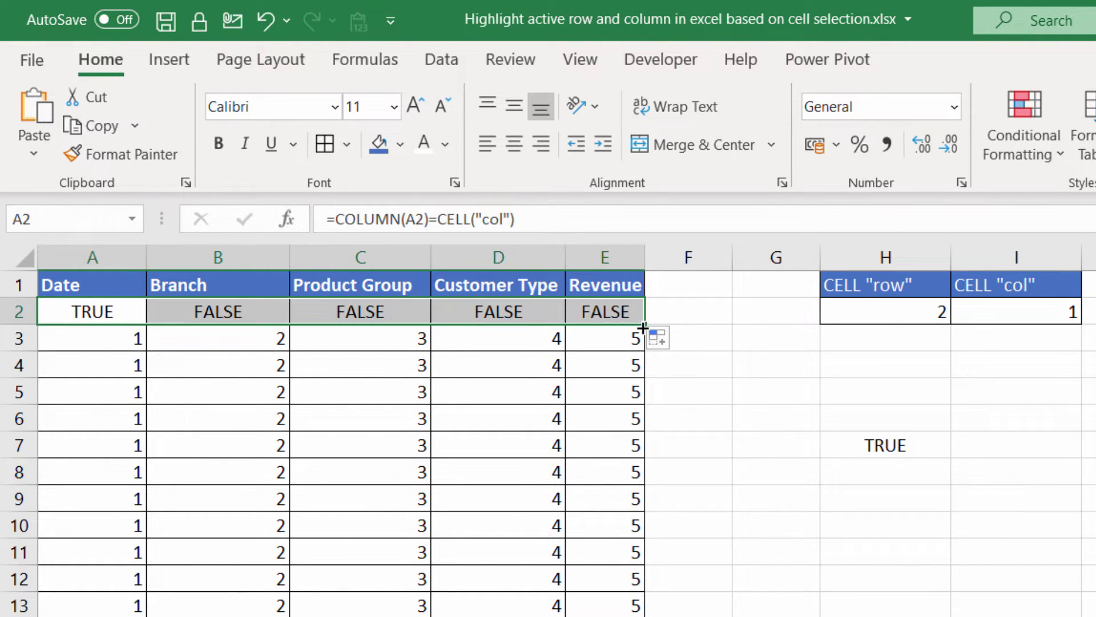
{"action": "double_click", "coordinate": [645, 324]}
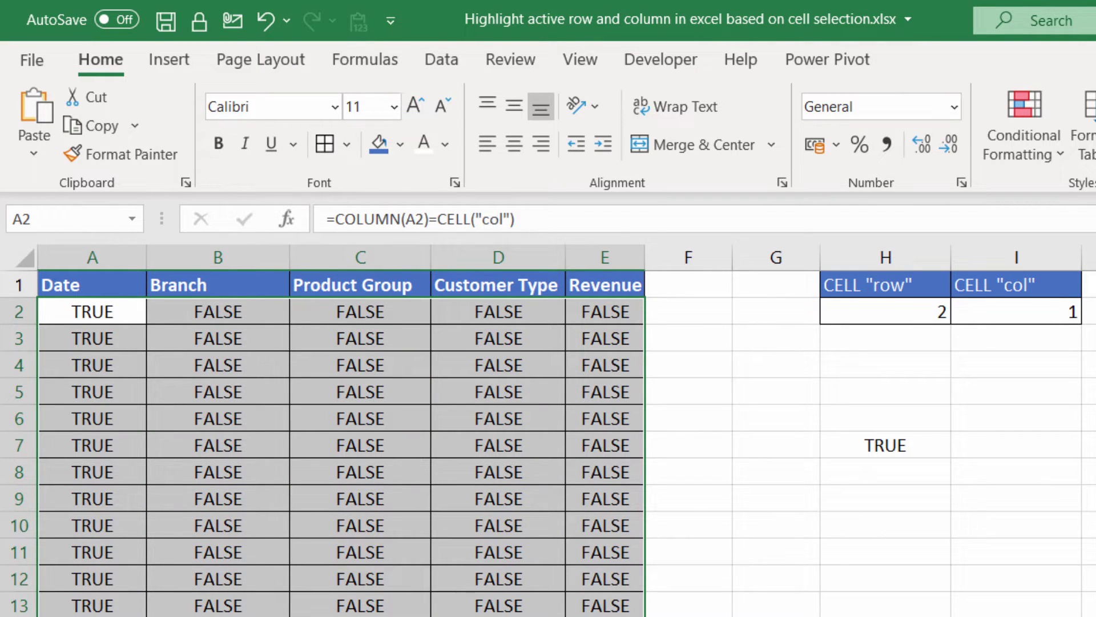
{"action": "left_click", "coordinate": [384, 435]}
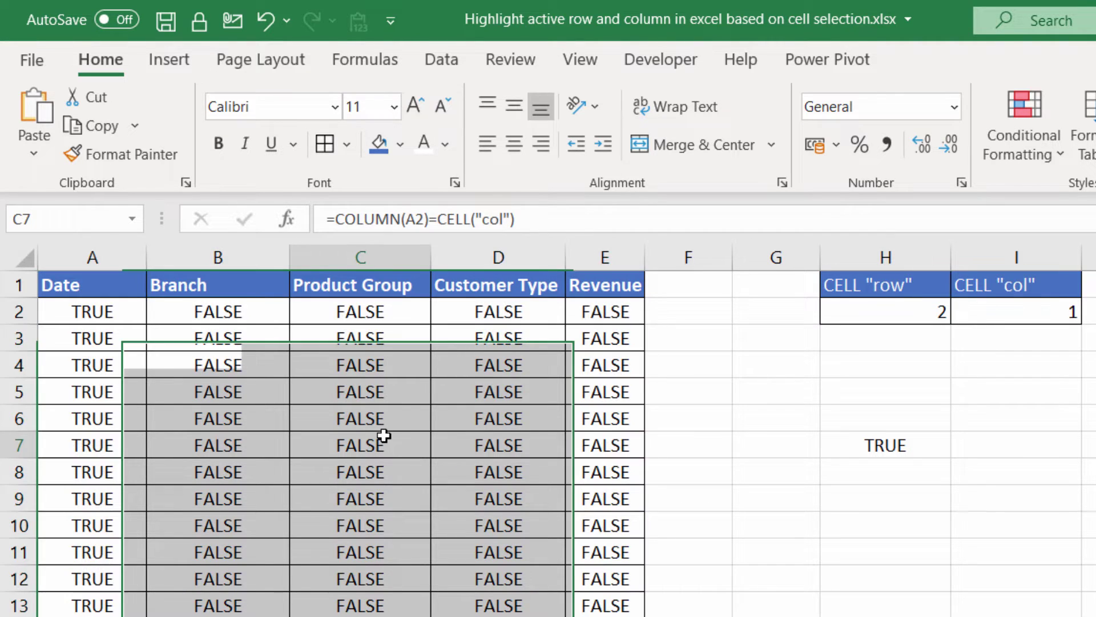
{"action": "key", "text": "F9"}
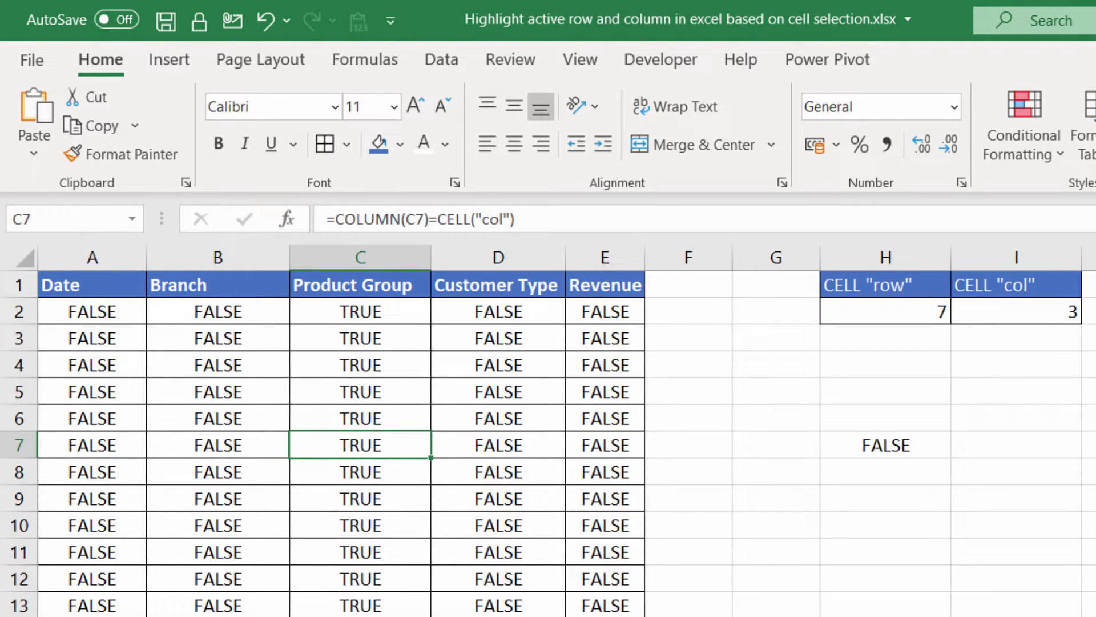
- Copy the expression ROW(A2)=CELL("row") from the formula in H7, leaving out its leading equals sign
{"action": "left_click", "coordinate": [894, 448]}
{"action": "double_click", "coordinate": [923, 446]}
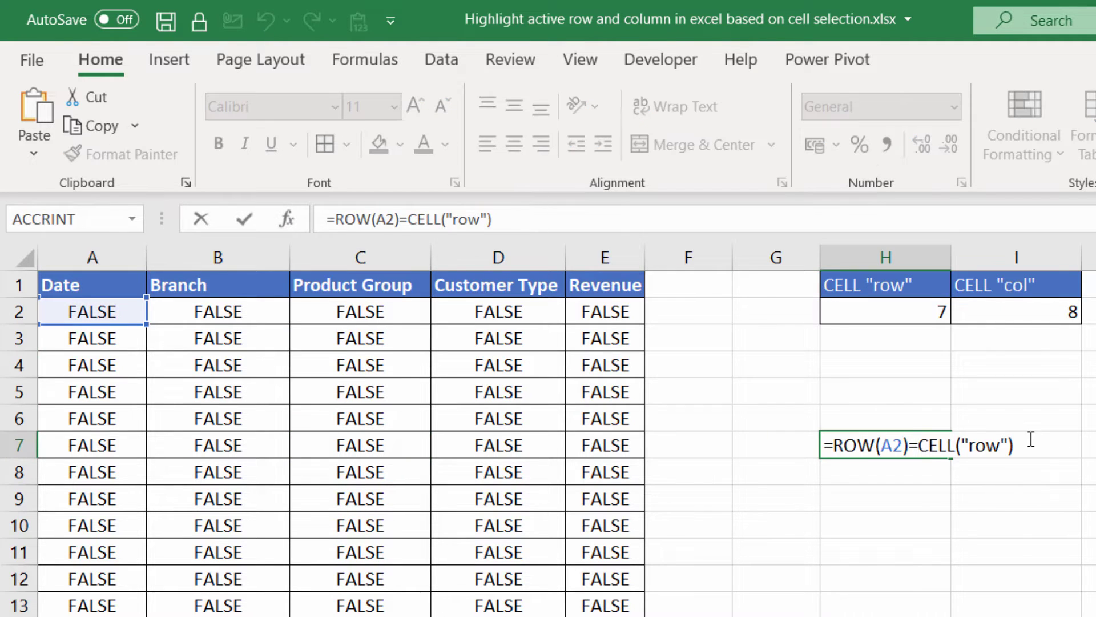
{"action": "left_click_drag", "start_coordinate": [1027, 446], "coordinate": [1068, 442]}
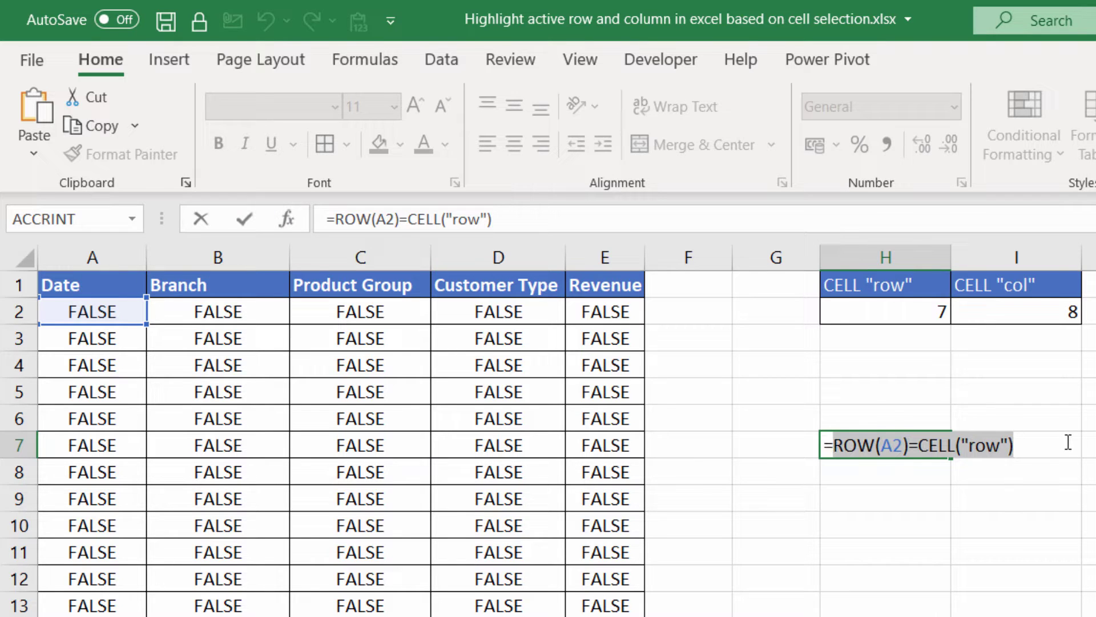
{"action": "key", "text": "ctrl+c"}
{"action": "key", "text": "Return"}
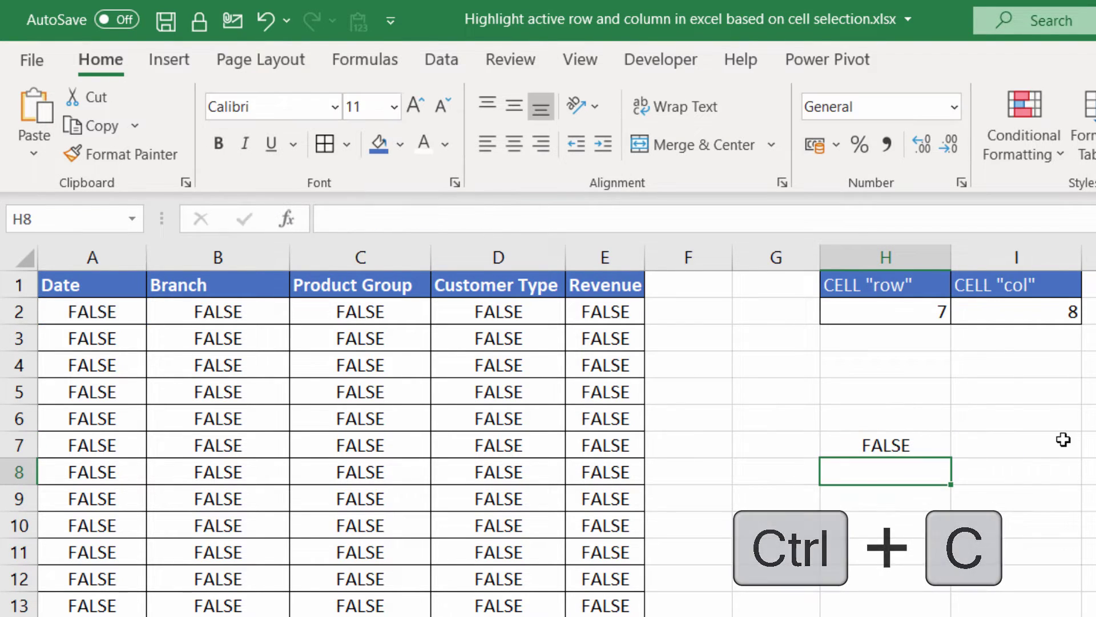
- Combine both comparisons in A2 as =OR(COLUMN(A2)=CELL("col"),ROW(A2)=CELL("row"))
{"action": "double_click", "coordinate": [48, 308]}
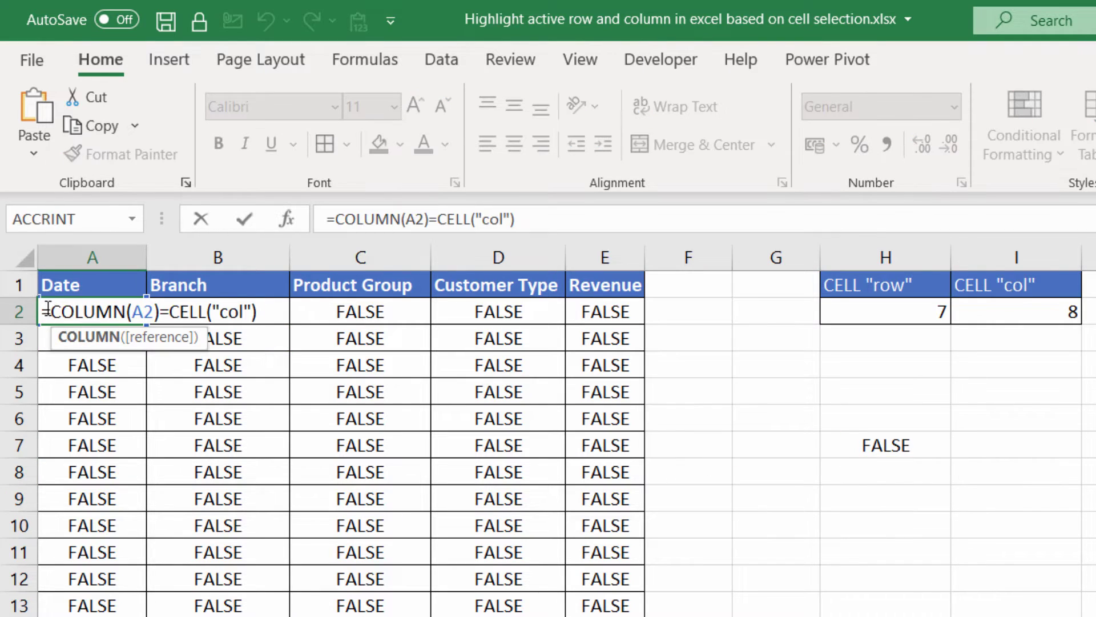
{"action": "type", "text": "O"}
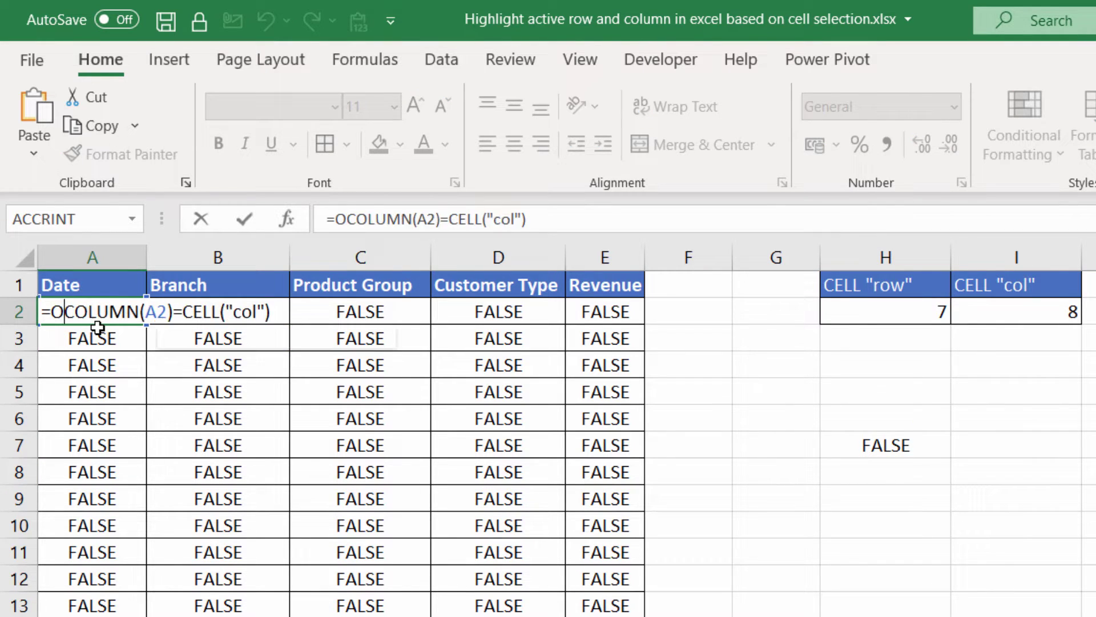
{"action": "type", "text": "R("}
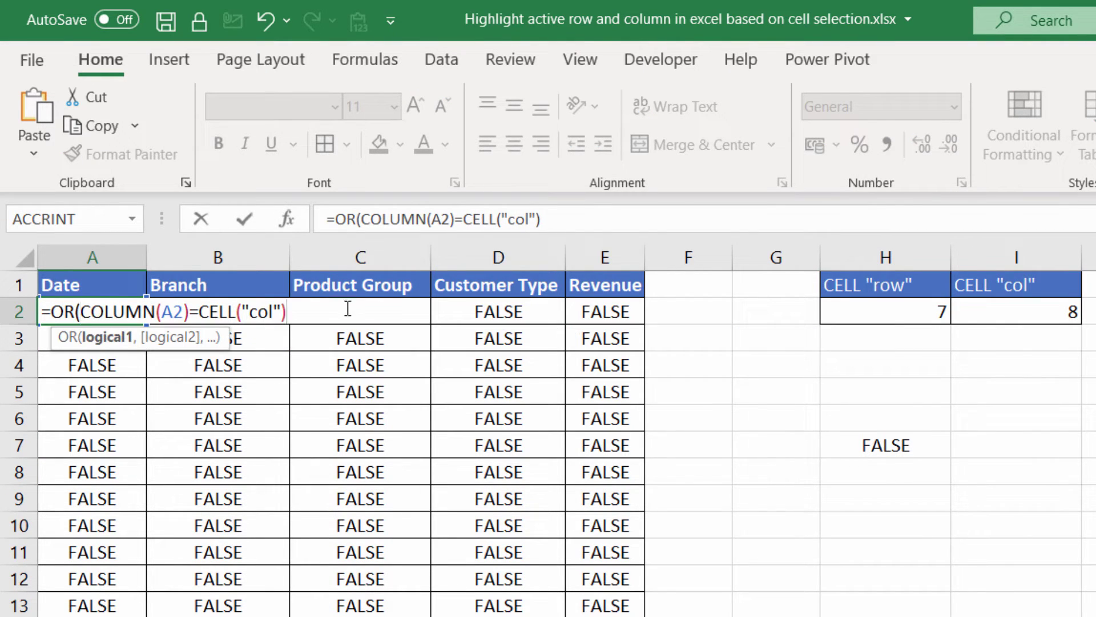
{"action": "type", "text": ","}
{"action": "key", "text": "ctrl+v"}
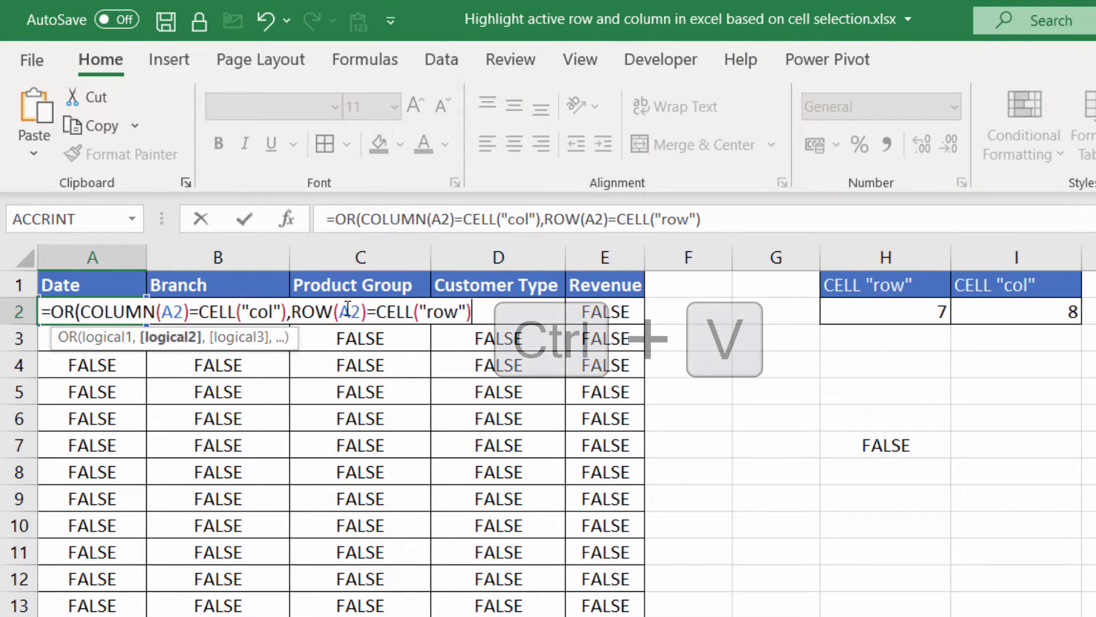
{"action": "type", "text": ")"}
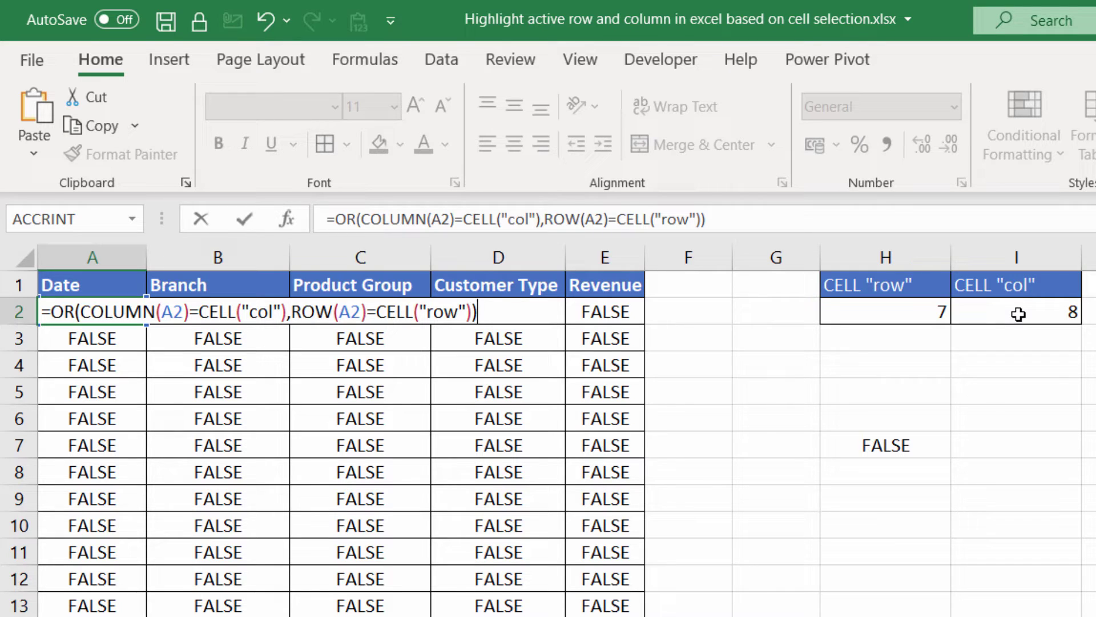
{"action": "key", "text": "Return"}
- Fill the OR formula from A2 across to Revenue and down the table, and recalculate with C10 selected
{"action": "left_click", "coordinate": [145, 314]}
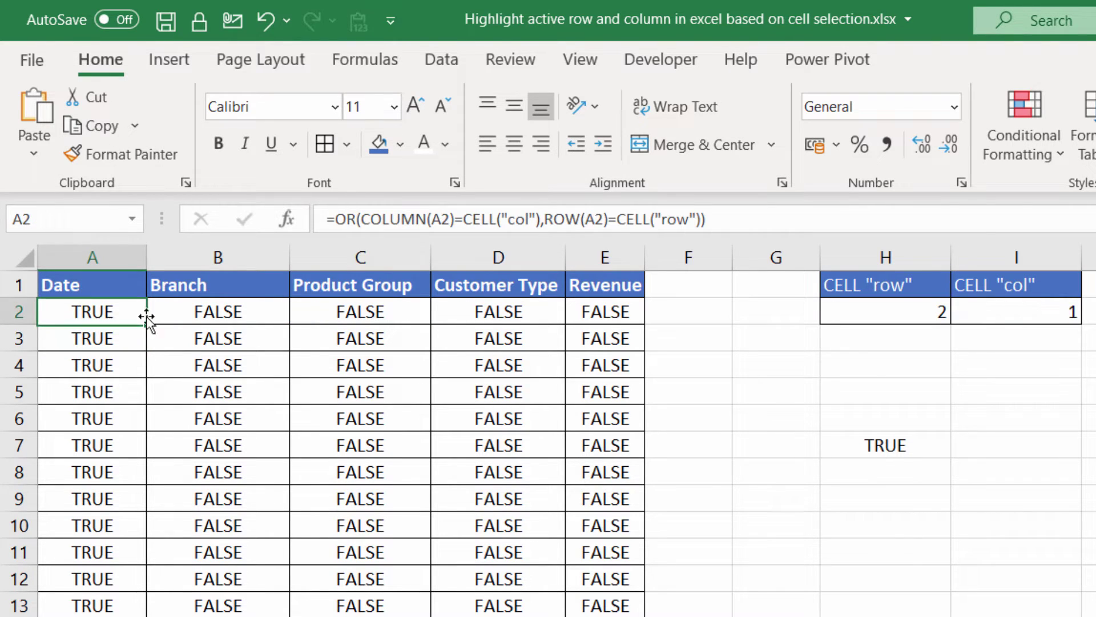
{"action": "left_click_drag", "start_coordinate": [147, 319], "coordinate": [646, 613]}
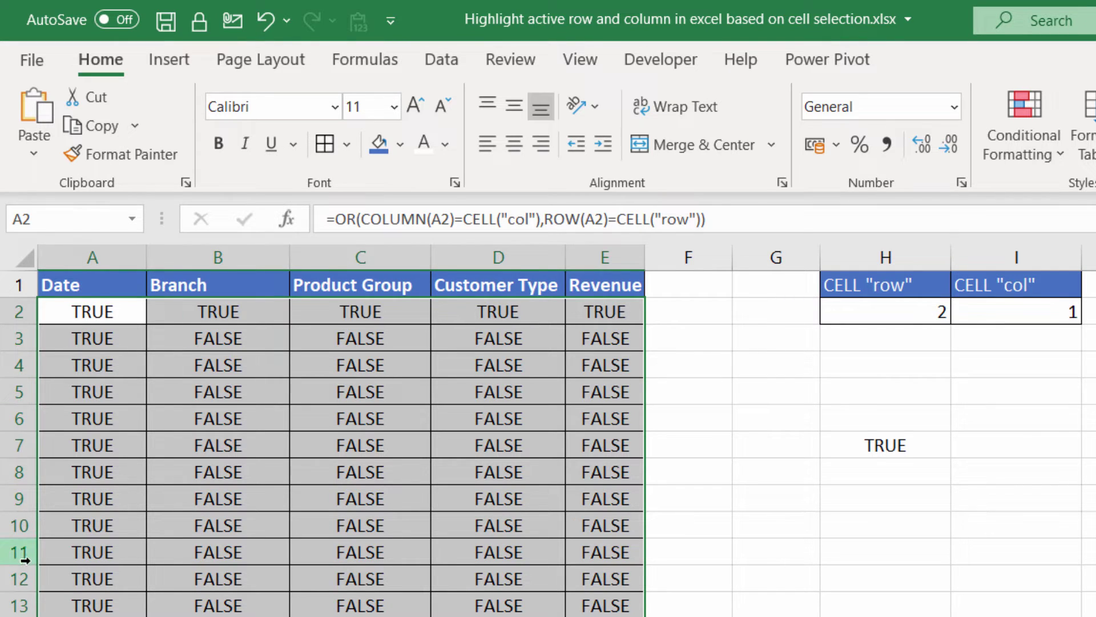
{"action": "left_click", "coordinate": [367, 527]}
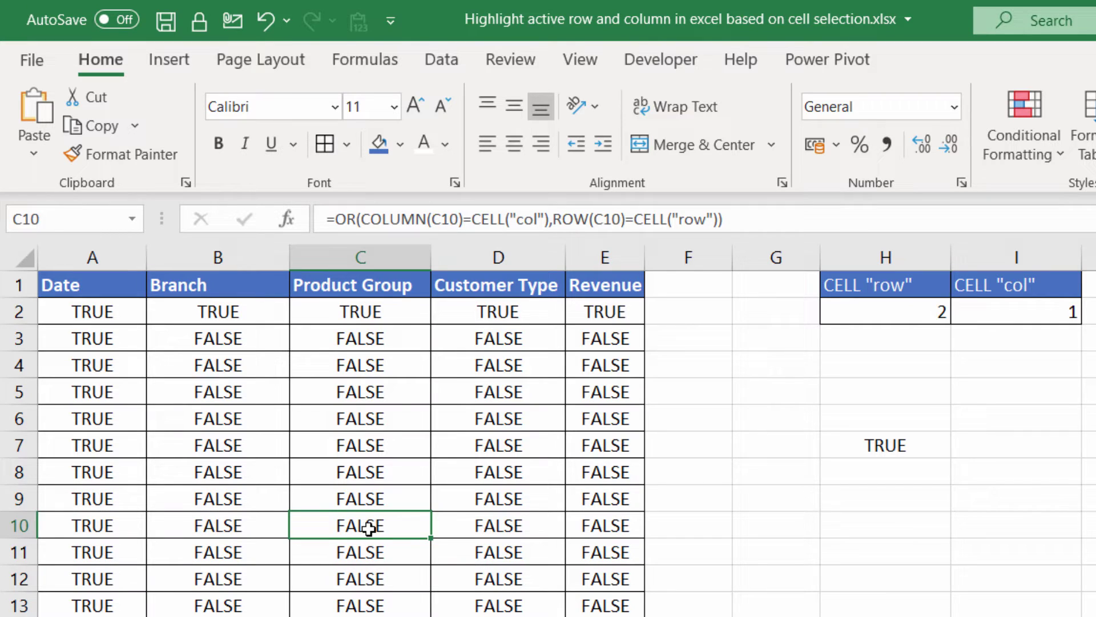
{"action": "key", "text": "F9"}
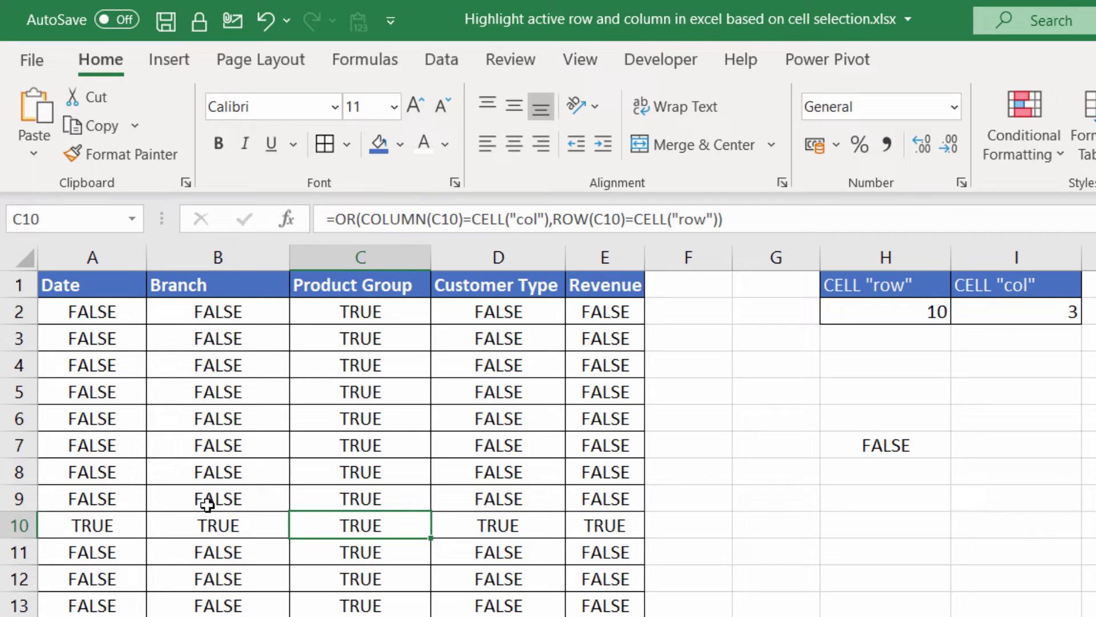
- Copy the complete formula =OR(COLUMN(A2)=CELL("col"),ROW(A2)=CELL("row")) from cell A2 of the Test formula sheet
{"action": "left_click", "coordinate": [95, 311]}
{"action": "double_click", "coordinate": [94, 311]}
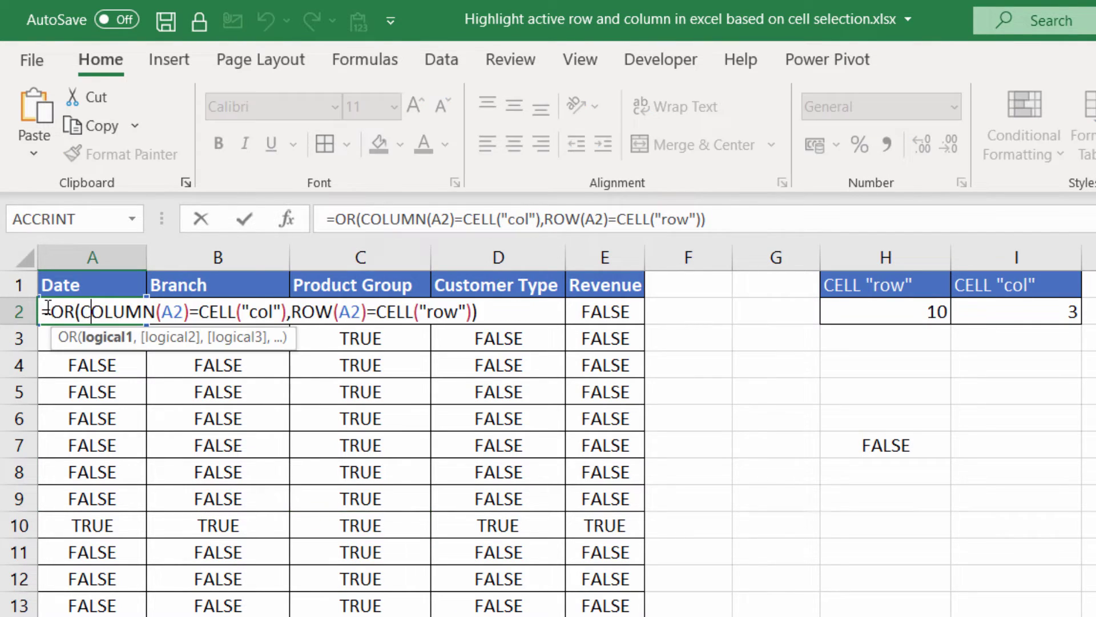
{"action": "left_click_drag", "start_coordinate": [49, 308], "coordinate": [547, 333]}
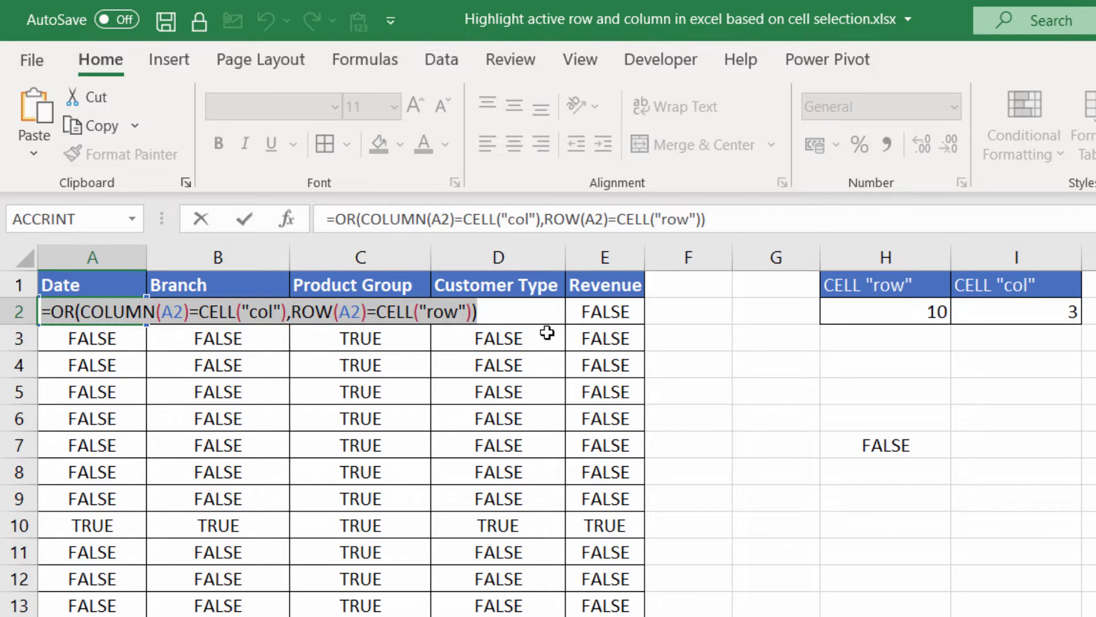
{"action": "key", "text": "ctrl+c"}
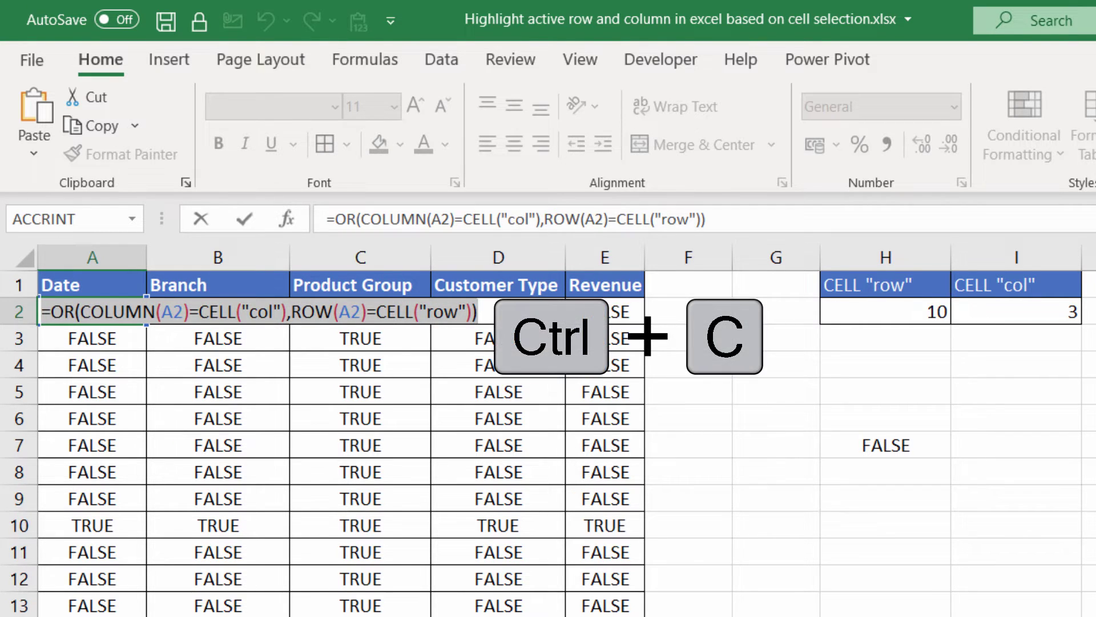
{"action": "key", "text": "Return"}
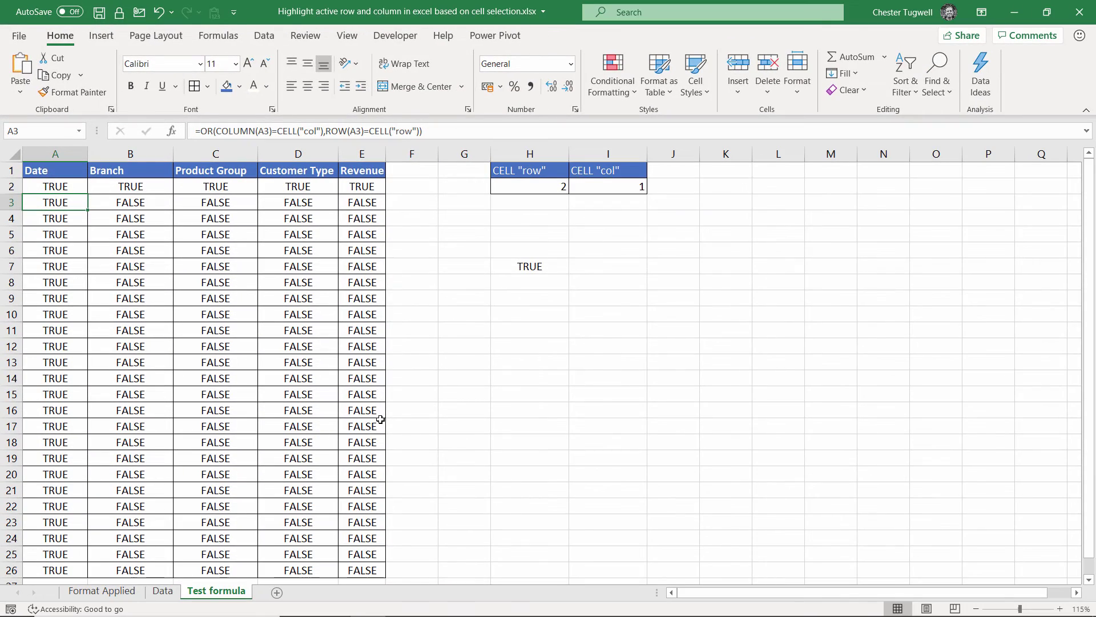
- Select the table's data range A2:E26 on the Data sheet, excluding the header row
{"action": "left_click", "coordinate": [163, 592]}
{"action": "left_click", "coordinate": [55, 186]}
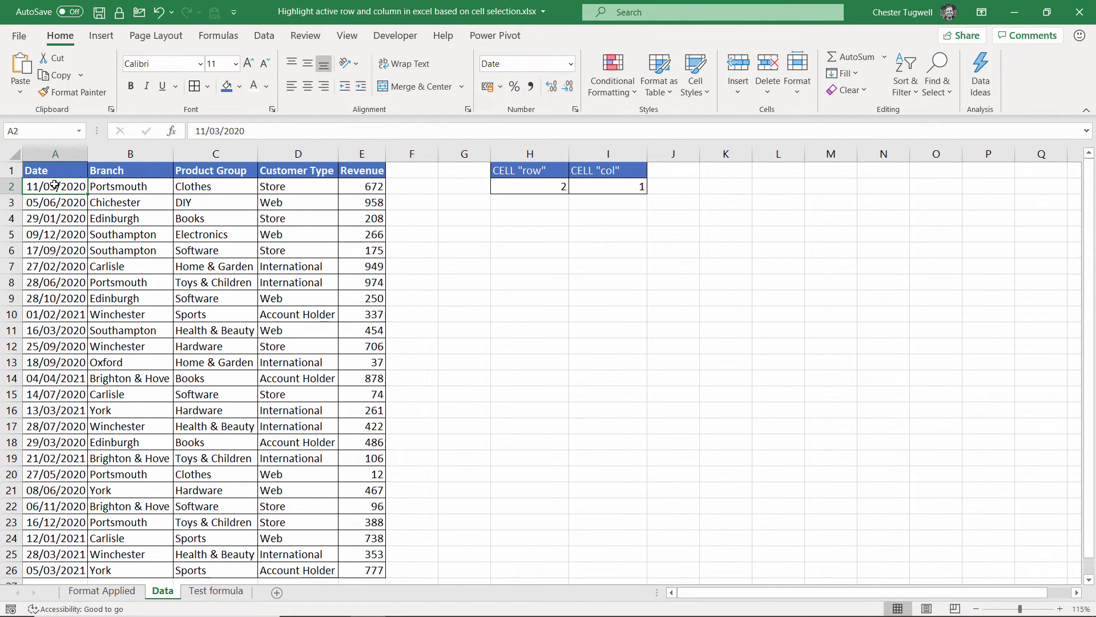
{"action": "left_click_drag", "start_coordinate": [54, 186], "coordinate": [354, 568]}
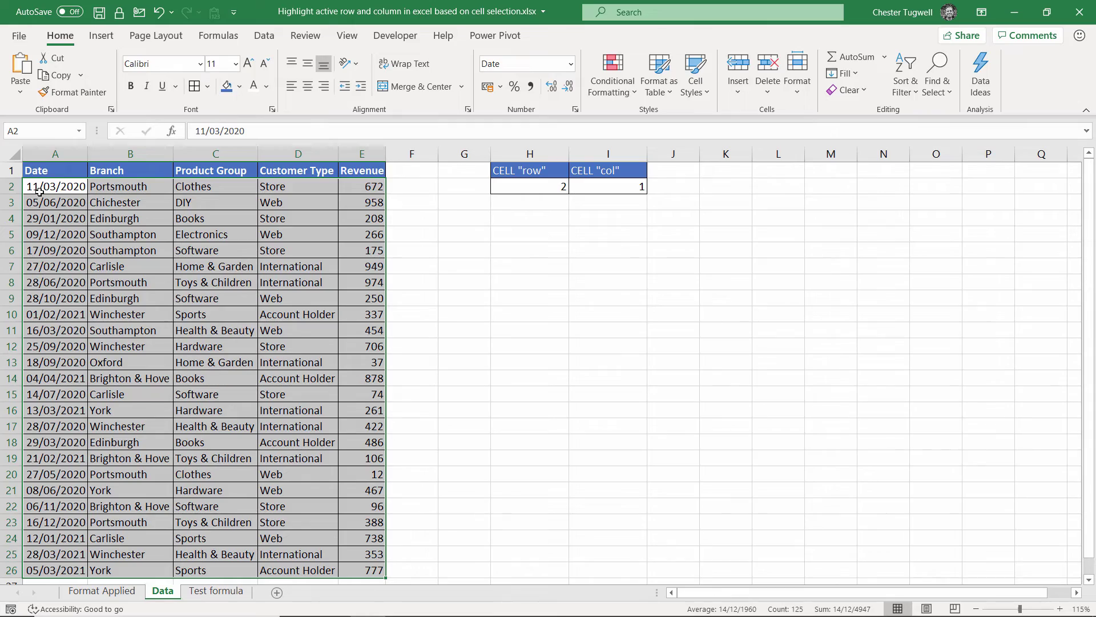
{"action": "left_click", "coordinate": [215, 590]}
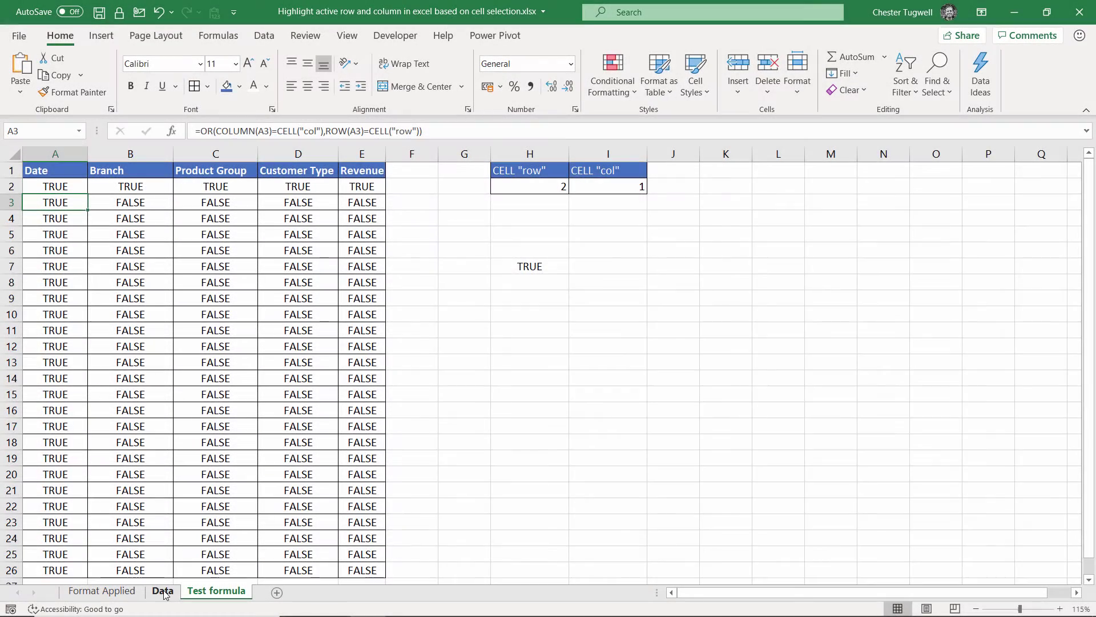
{"action": "left_click", "coordinate": [163, 592]}
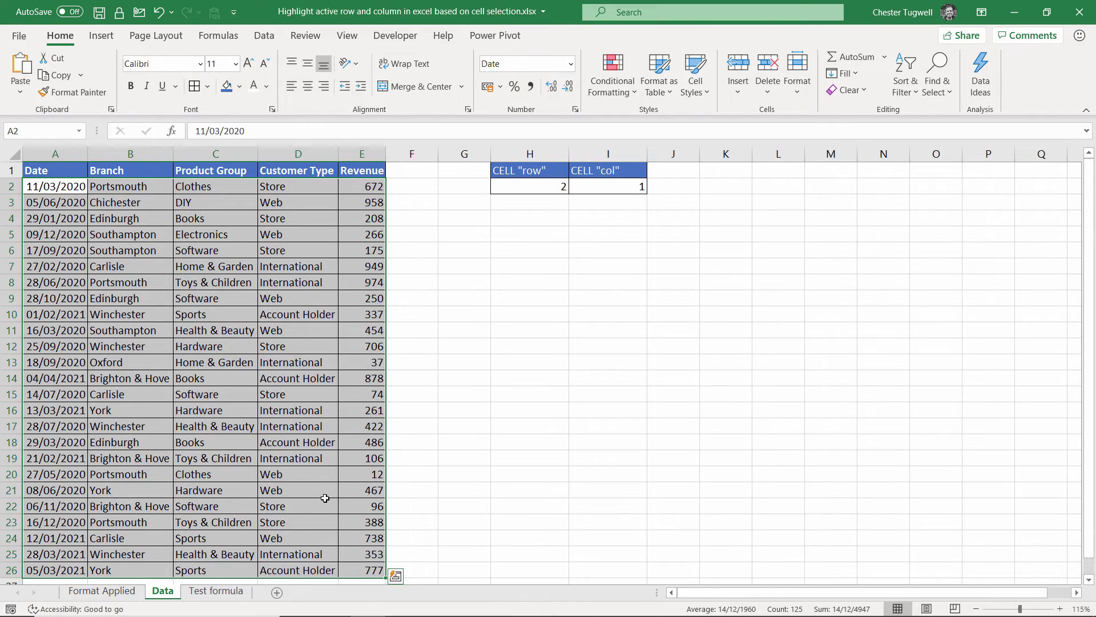
- Create a formula-based conditional formatting rule for the selected range with =OR(COLUMN(A2)=CELL("col"),ROW(A2)=CELL("row"))
{"action": "left_click", "coordinate": [614, 88]}
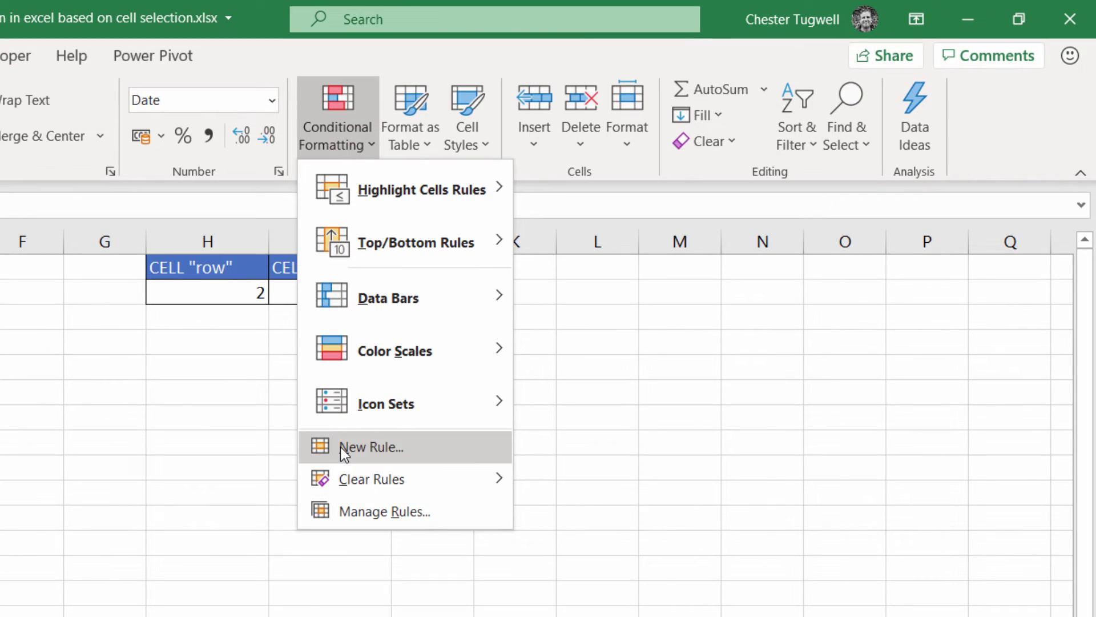
{"action": "left_click", "coordinate": [477, 366]}
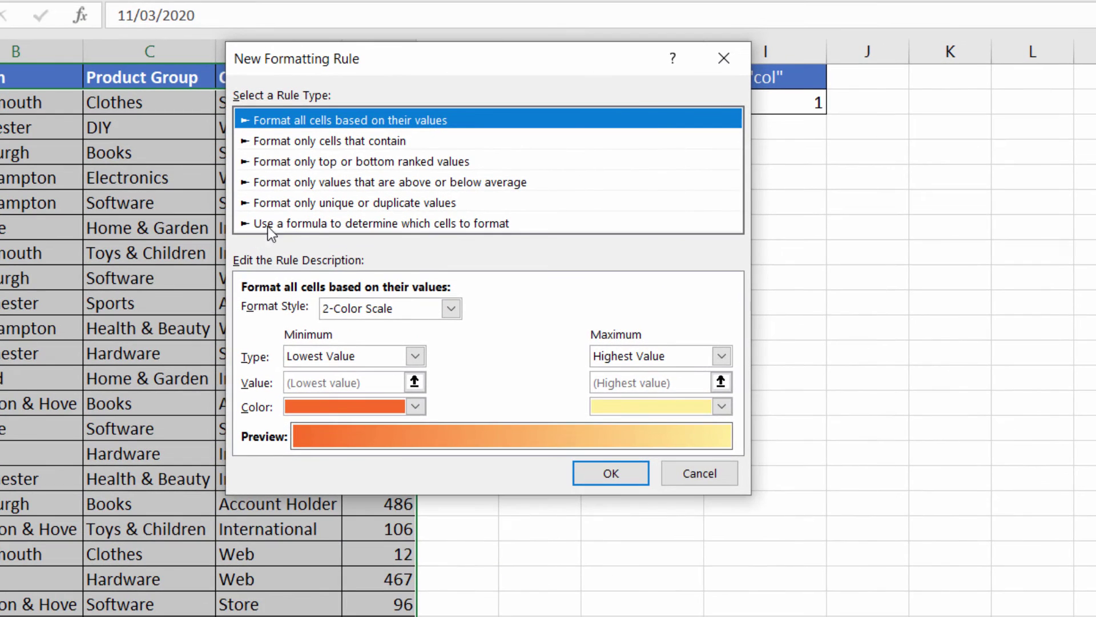
{"action": "left_click", "coordinate": [282, 225]}
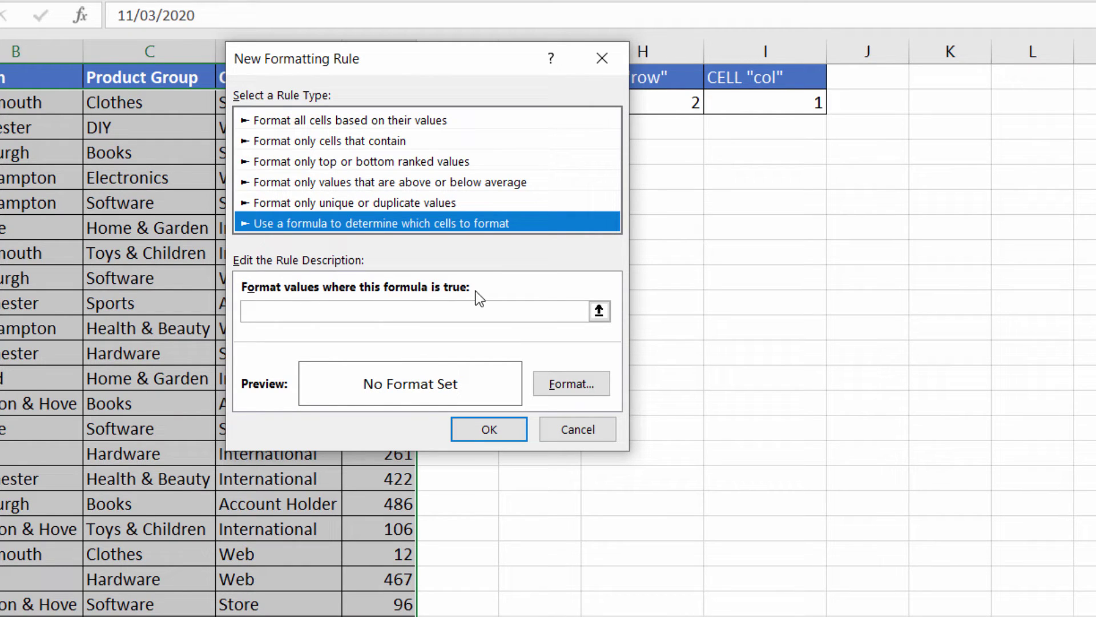
{"action": "left_click", "coordinate": [429, 312]}
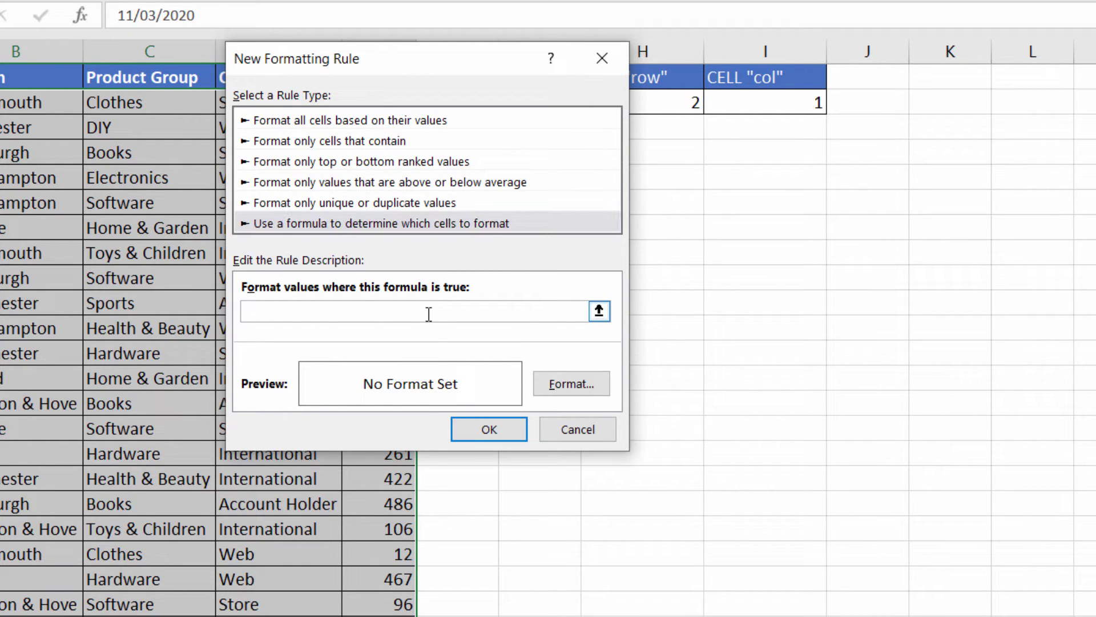
{"action": "key", "text": "ctrl+v"}
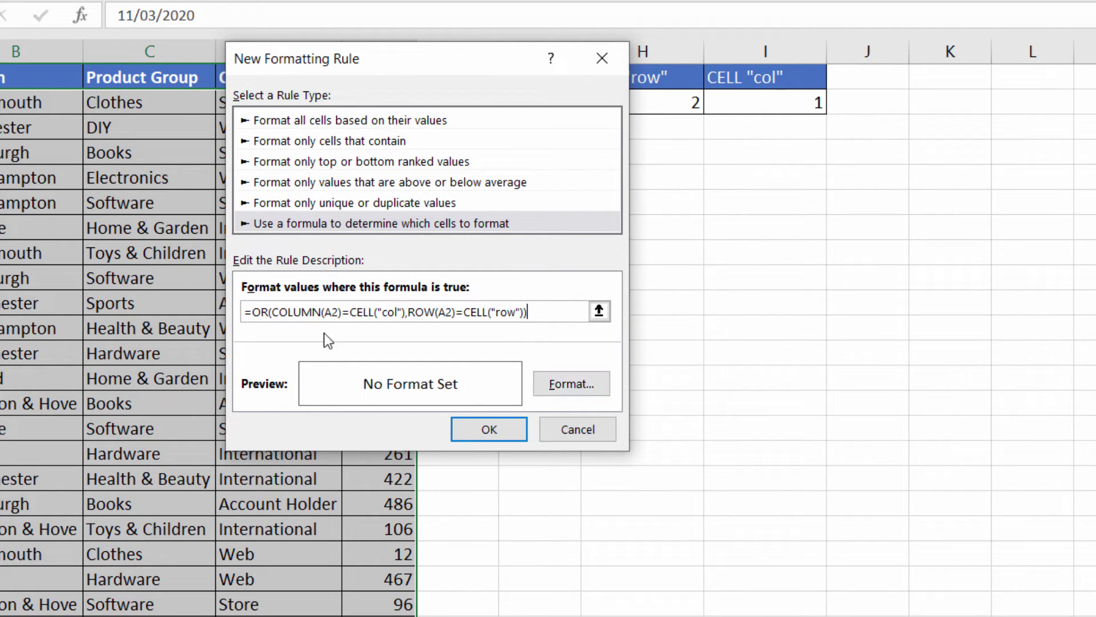
- Give the rule a blue fill matching the table headers and a white font colour, and apply it
{"action": "left_click", "coordinate": [571, 383]}
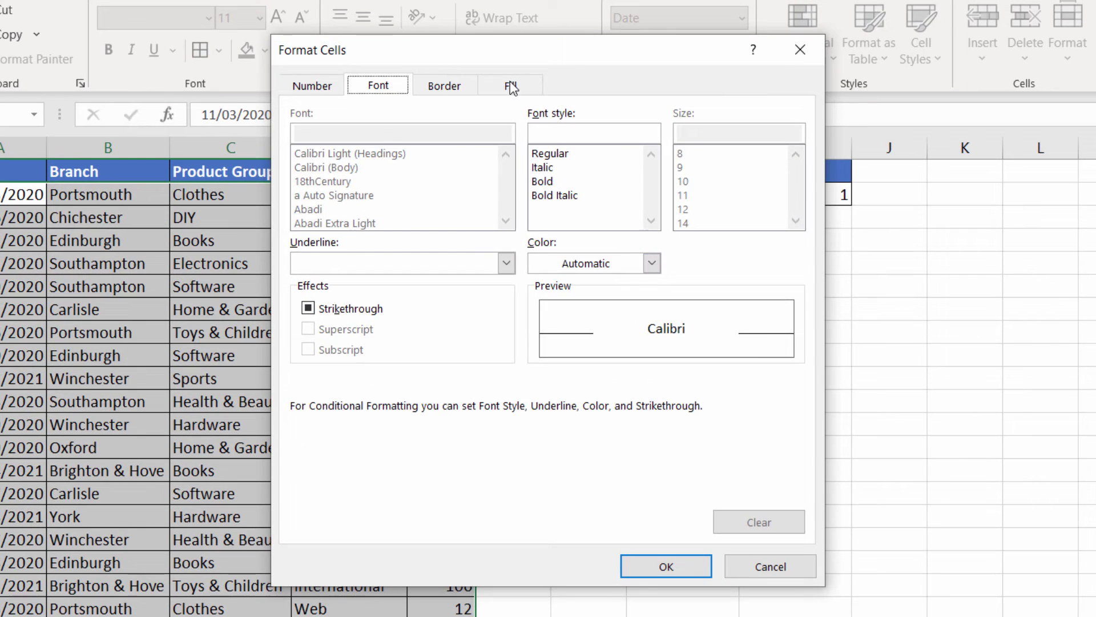
{"action": "left_click", "coordinate": [512, 87]}
{"action": "left_click", "coordinate": [382, 158]}
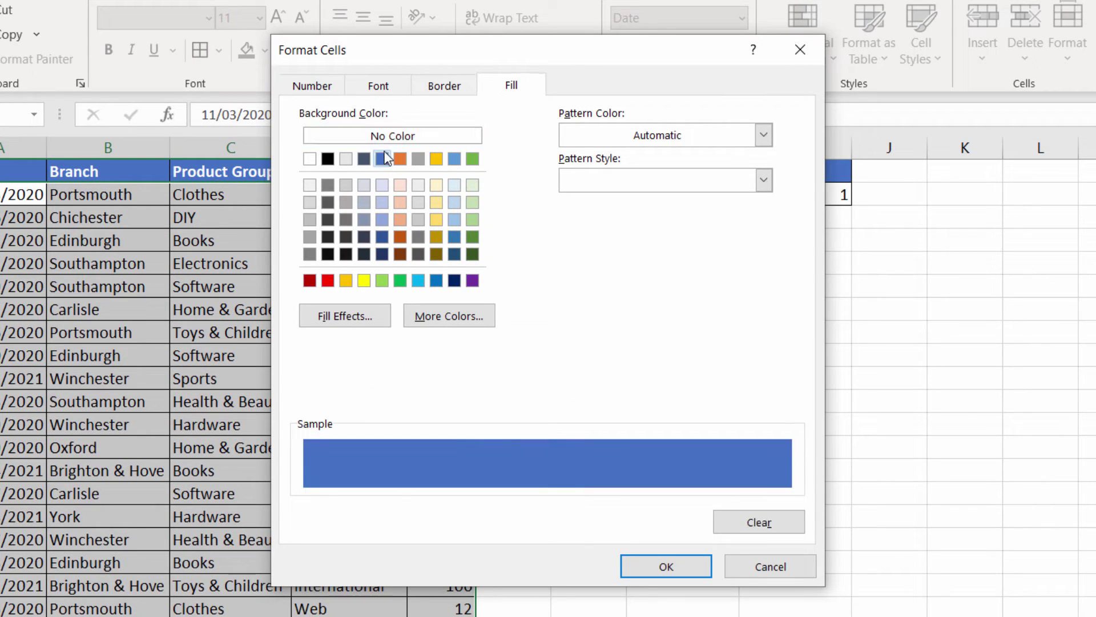
{"action": "left_click", "coordinate": [378, 85]}
{"action": "left_click", "coordinate": [652, 266]}
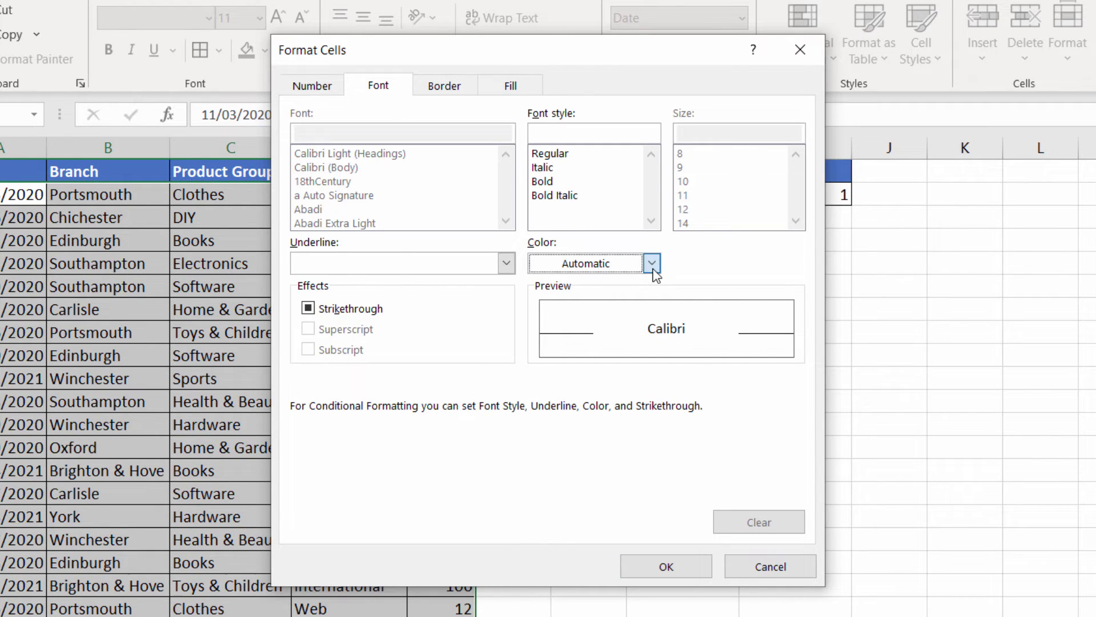
{"action": "left_click", "coordinate": [537, 344]}
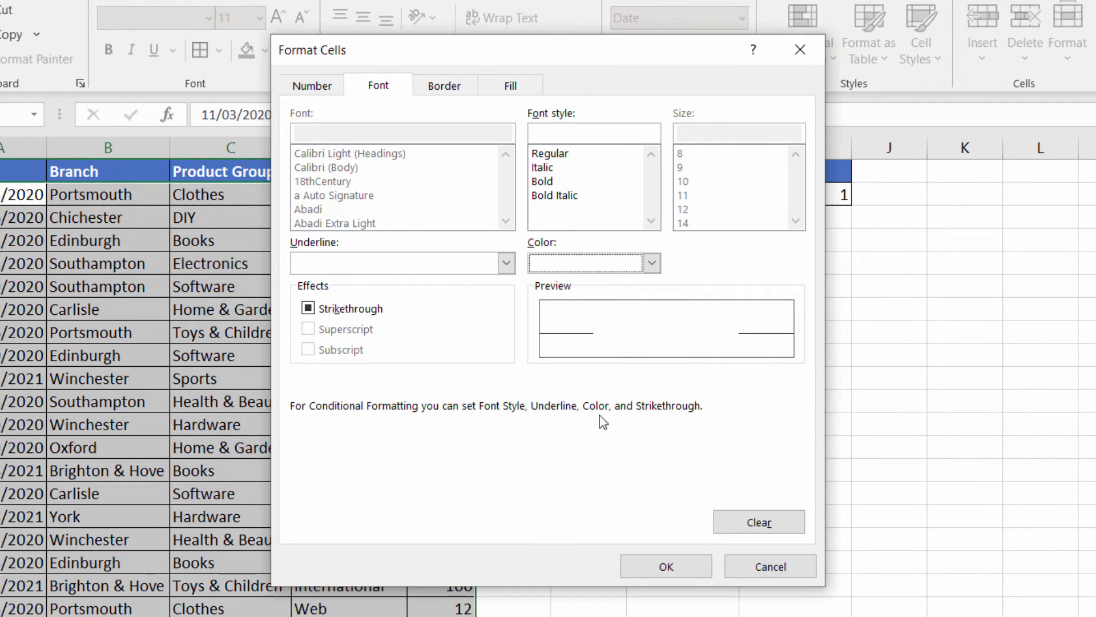
{"action": "left_click", "coordinate": [666, 568]}
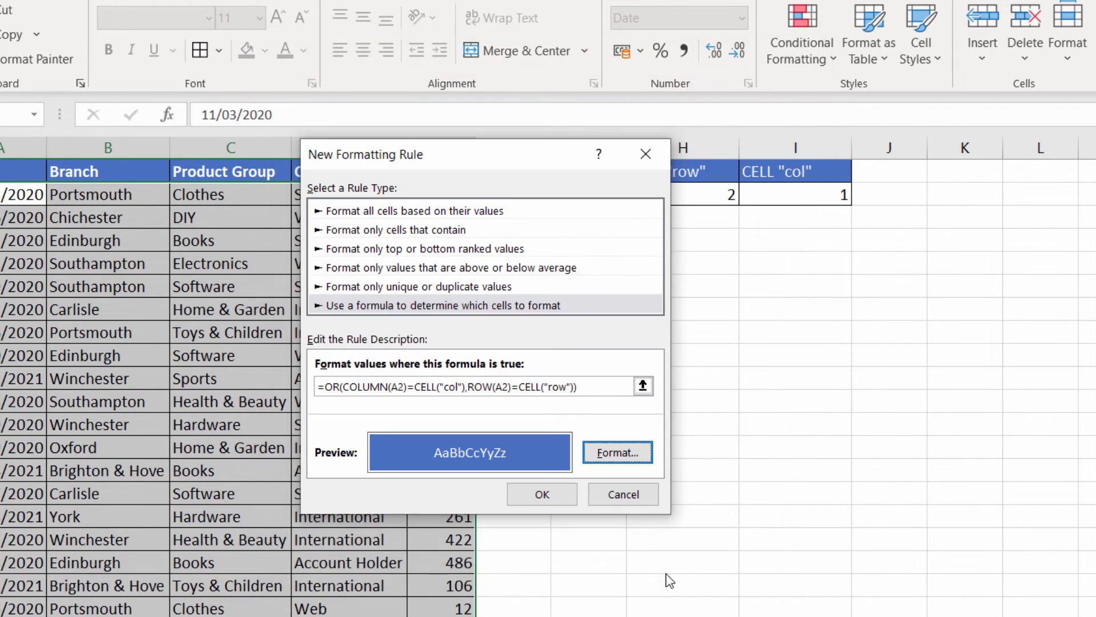
{"action": "left_click", "coordinate": [545, 494]}
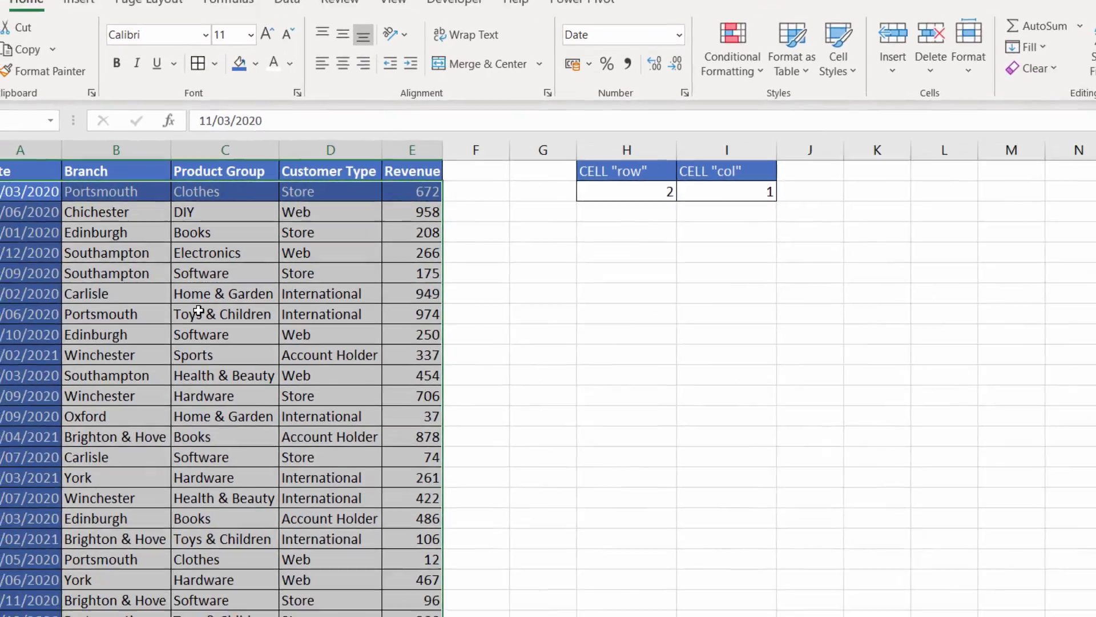
- Test the row and column highlighting by recalculating with C8, D15, B7 and C10 selected in turn
{"action": "left_click", "coordinate": [198, 311]}
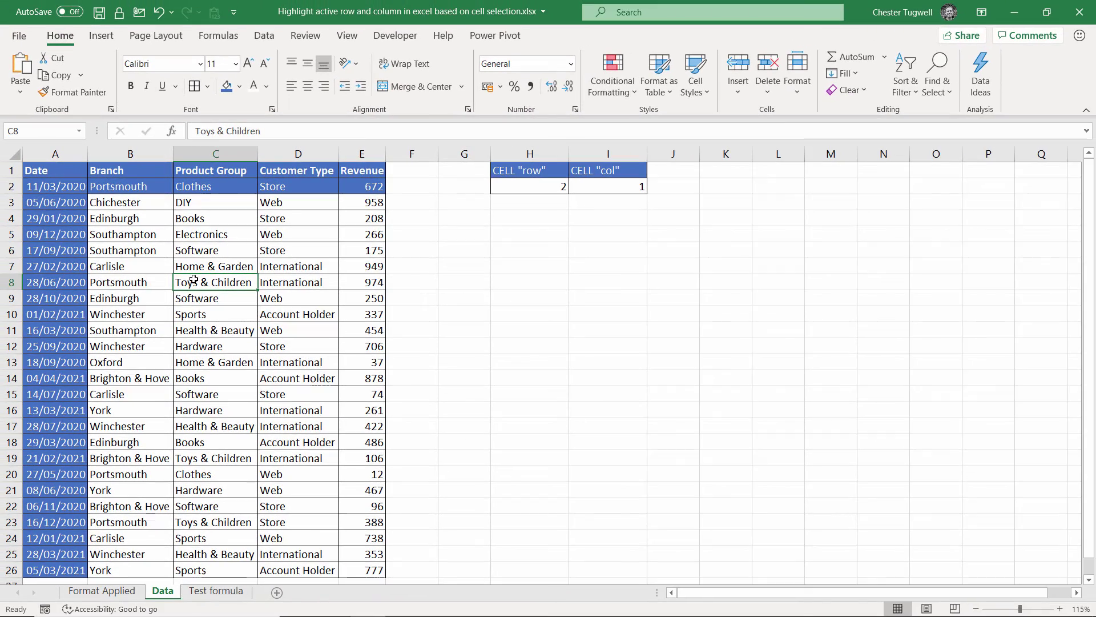
{"action": "key", "text": "F9"}
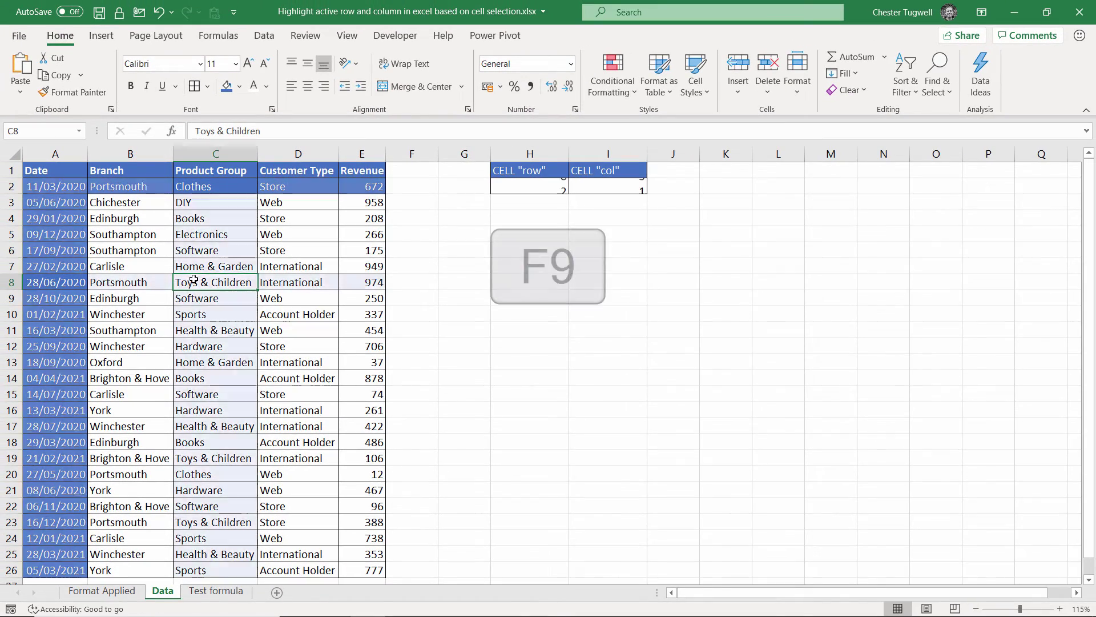
{"action": "left_click", "coordinate": [316, 388]}
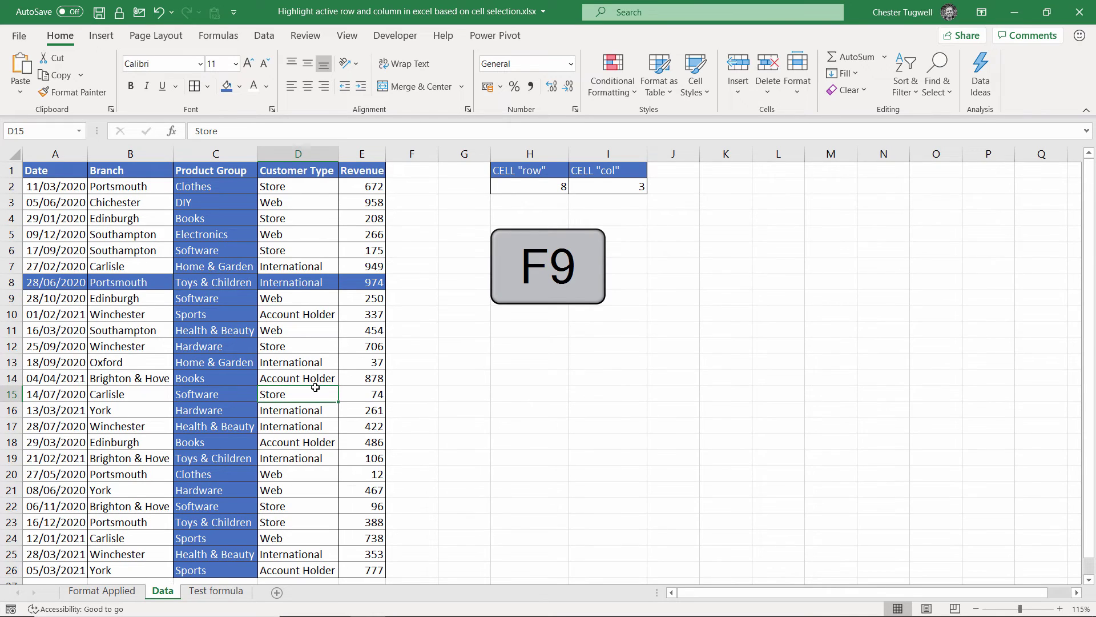
{"action": "key", "text": "F9"}
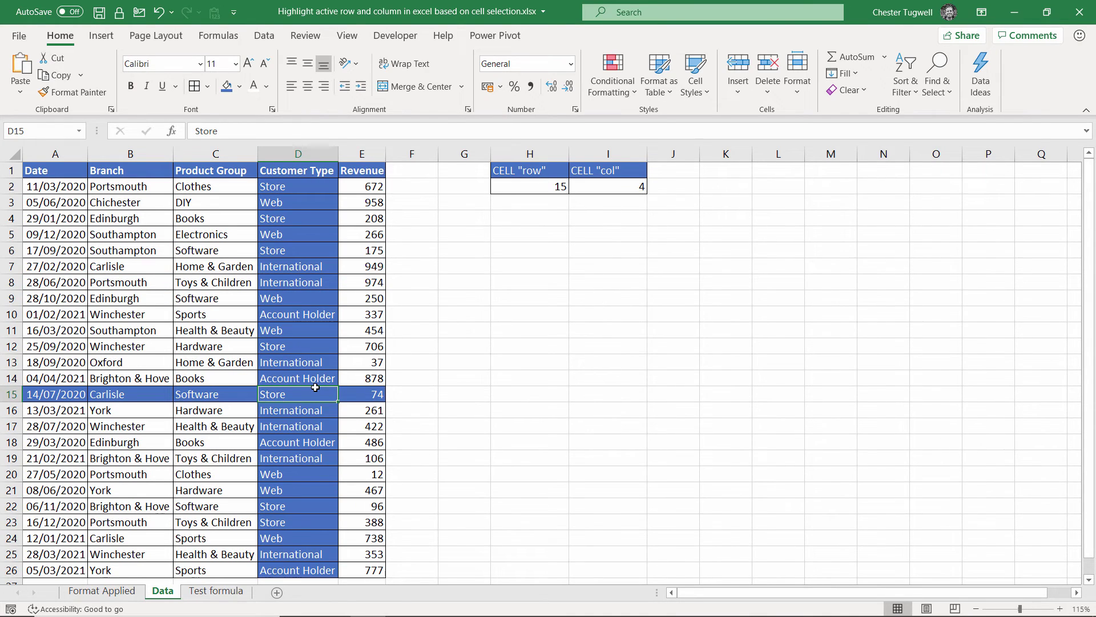
{"action": "left_click", "coordinate": [315, 411]}
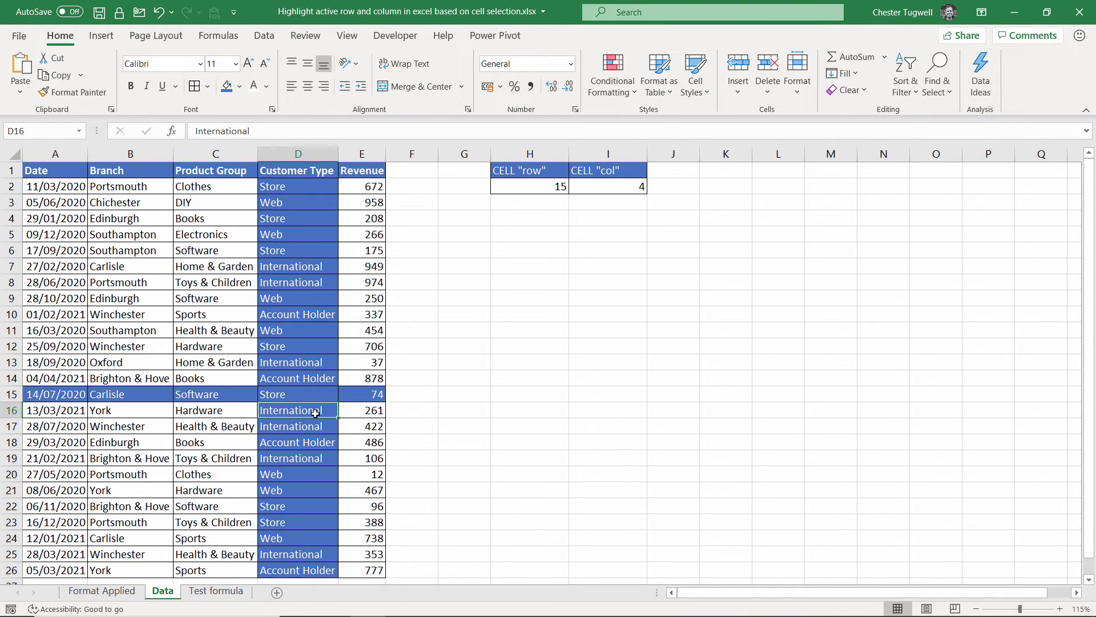
{"action": "left_click", "coordinate": [117, 266]}
{"action": "key", "text": "F9"}
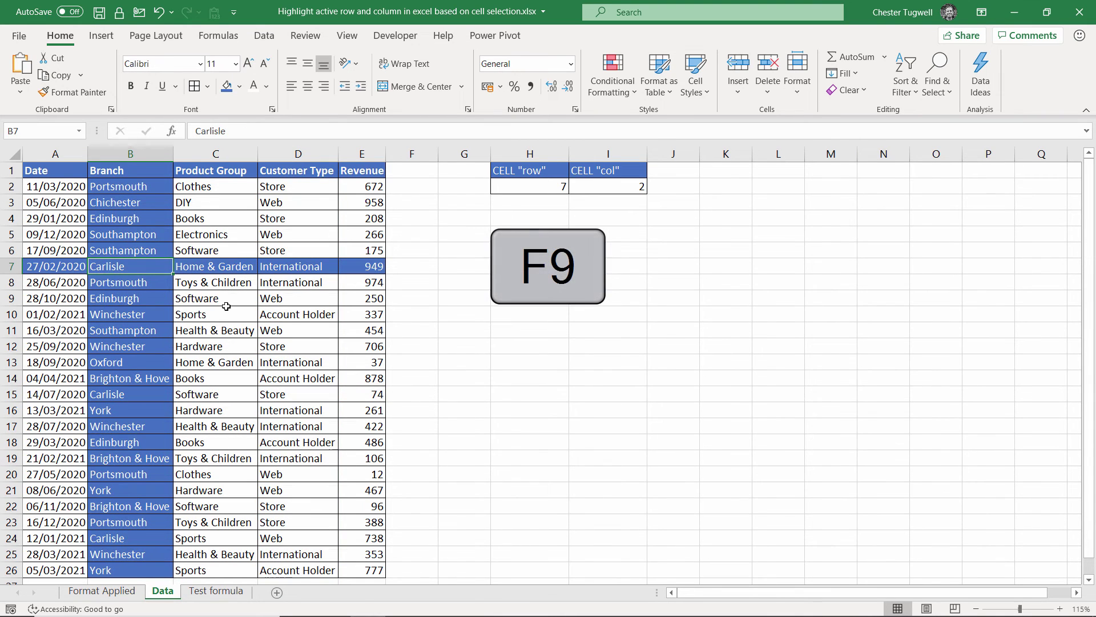
{"action": "left_click", "coordinate": [226, 312]}
{"action": "key", "text": "F9"}
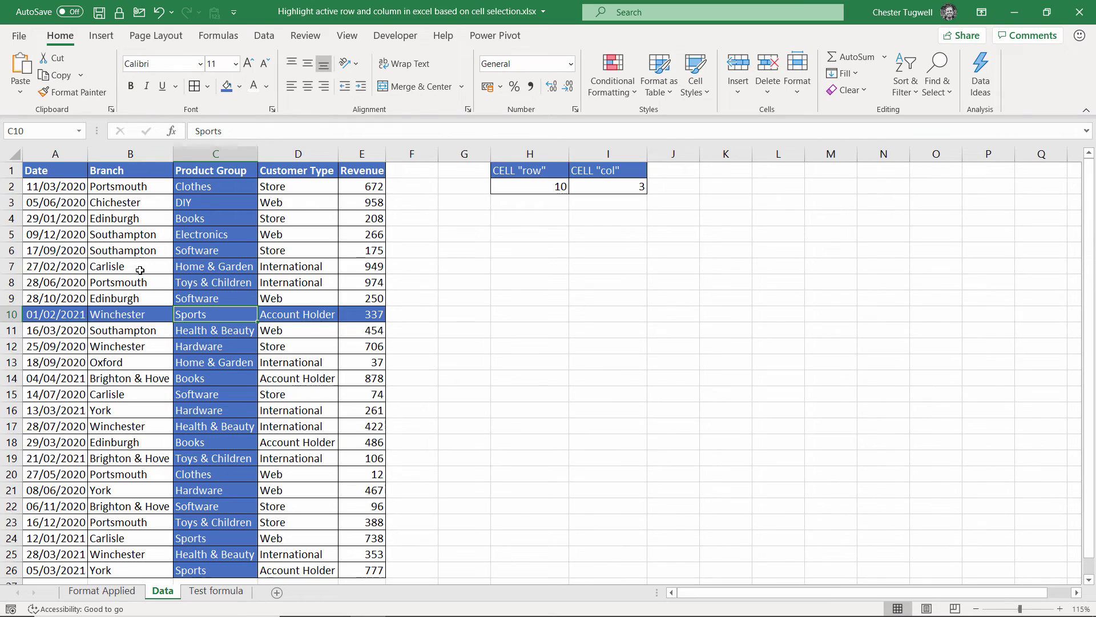
- Switch to the Visual Basic editor and show the Project Explorer with the code of Sheet1 (Data)
{"action": "key", "text": "alt+F11"}
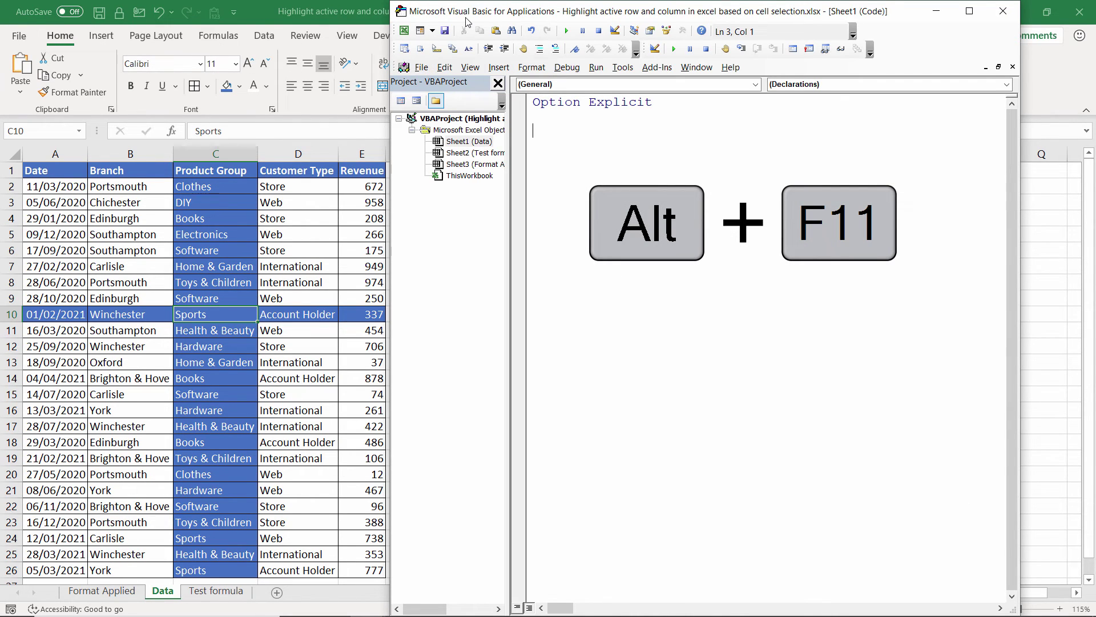
{"action": "left_click_drag", "start_coordinate": [507, 104], "coordinate": [554, 104]}
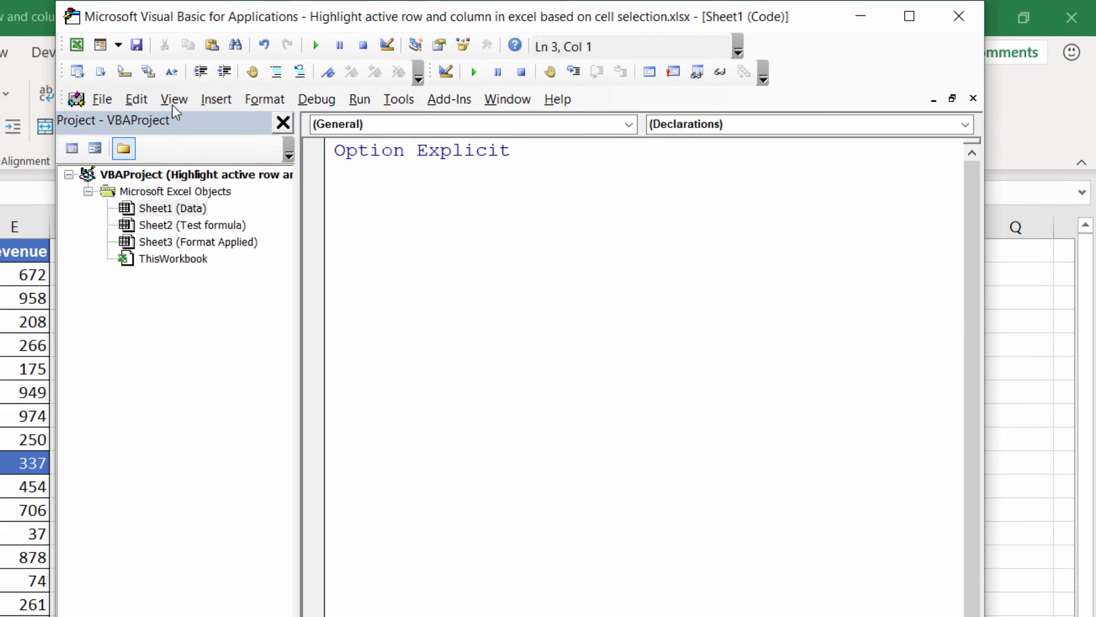
{"action": "left_click", "coordinate": [342, 81]}
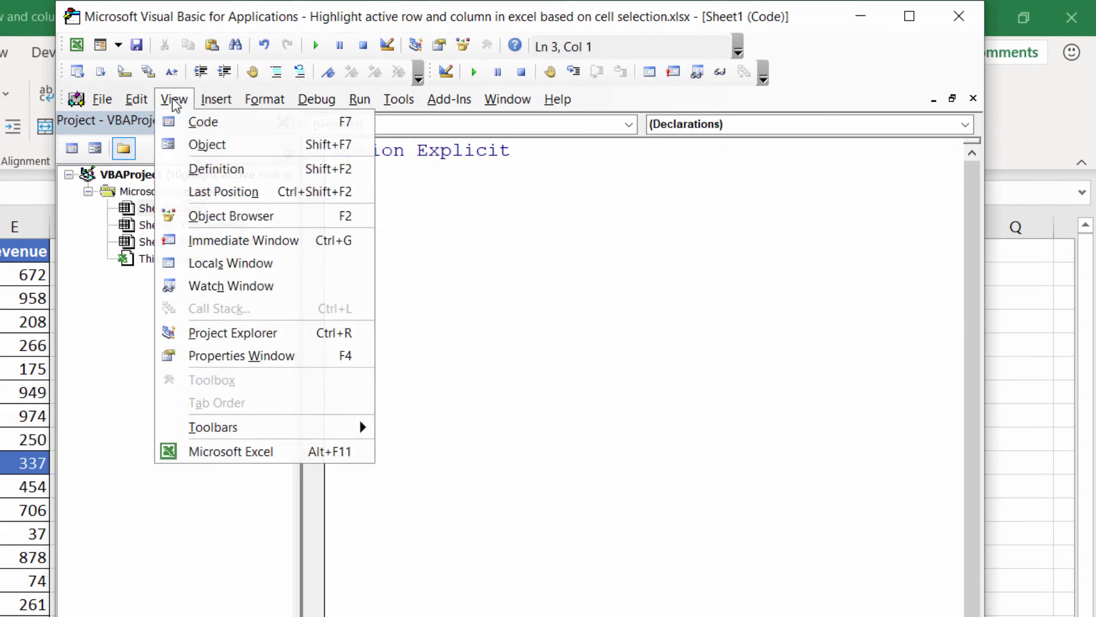
{"action": "left_click", "coordinate": [228, 334]}
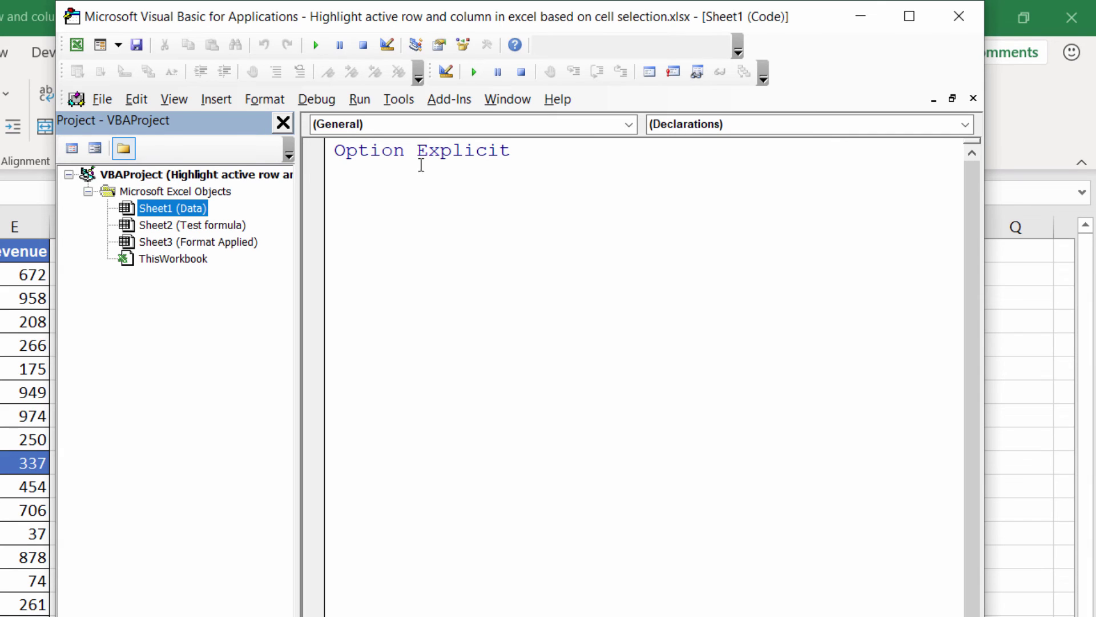
{"action": "left_click", "coordinate": [180, 97]}
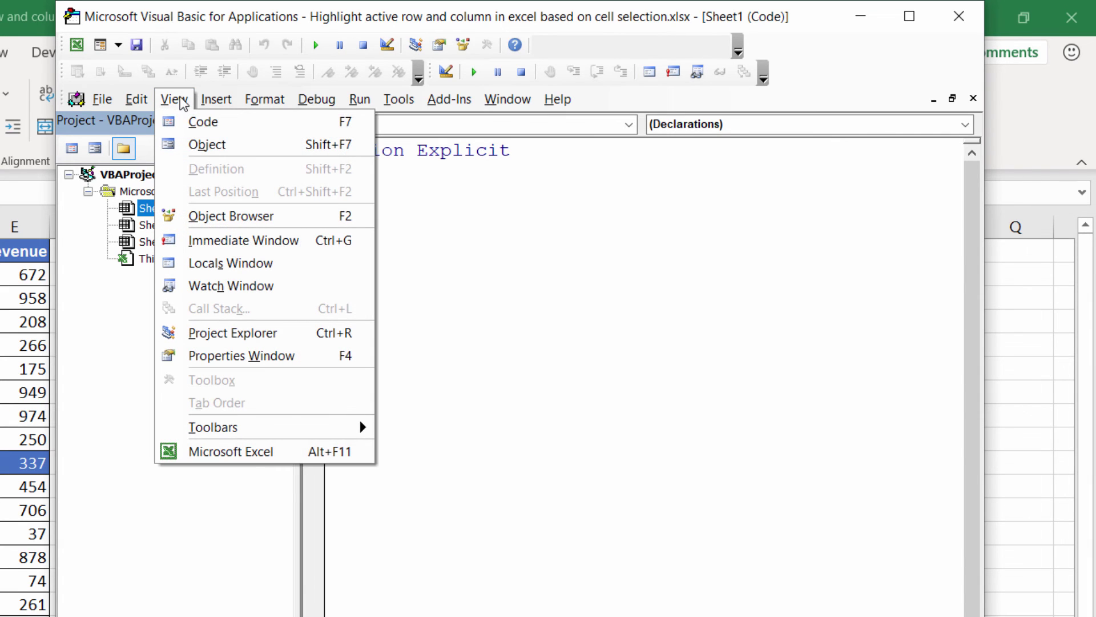
{"action": "left_click", "coordinate": [178, 108]}
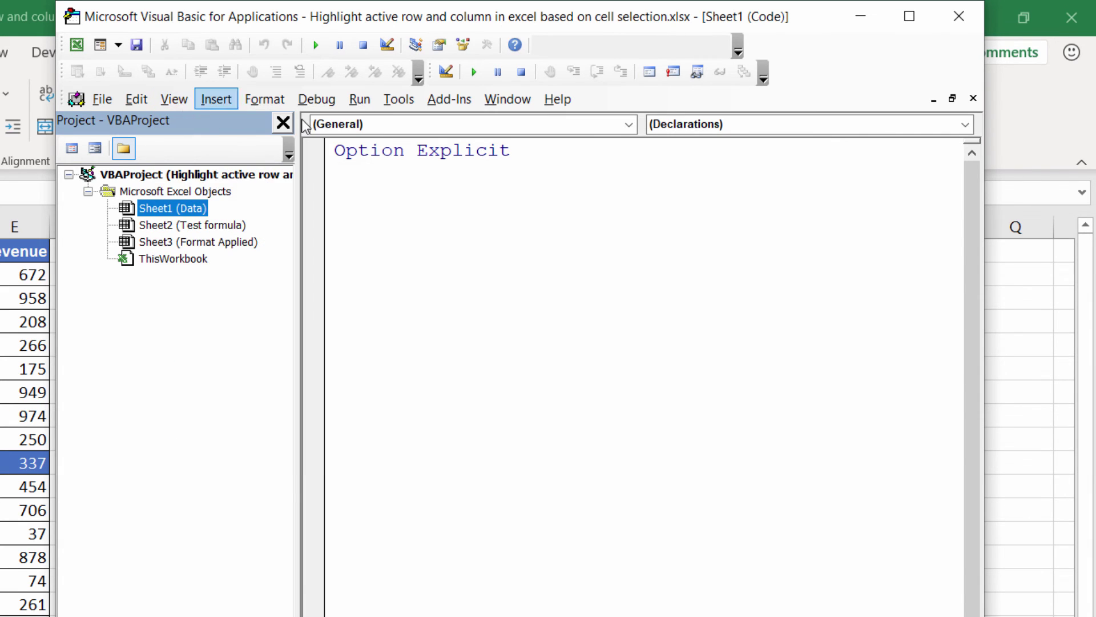
- Add a Worksheet_SelectionChange event procedure to Sheet1 (Data) containing the statement application.Calculate
{"action": "left_click", "coordinate": [629, 125]}
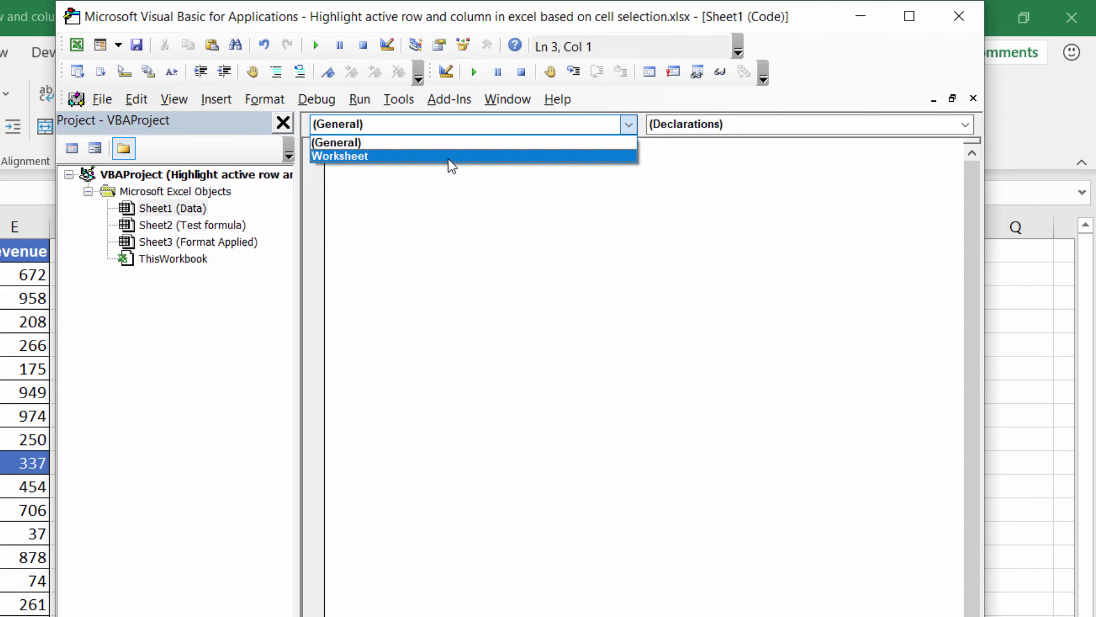
{"action": "left_click", "coordinate": [451, 164]}
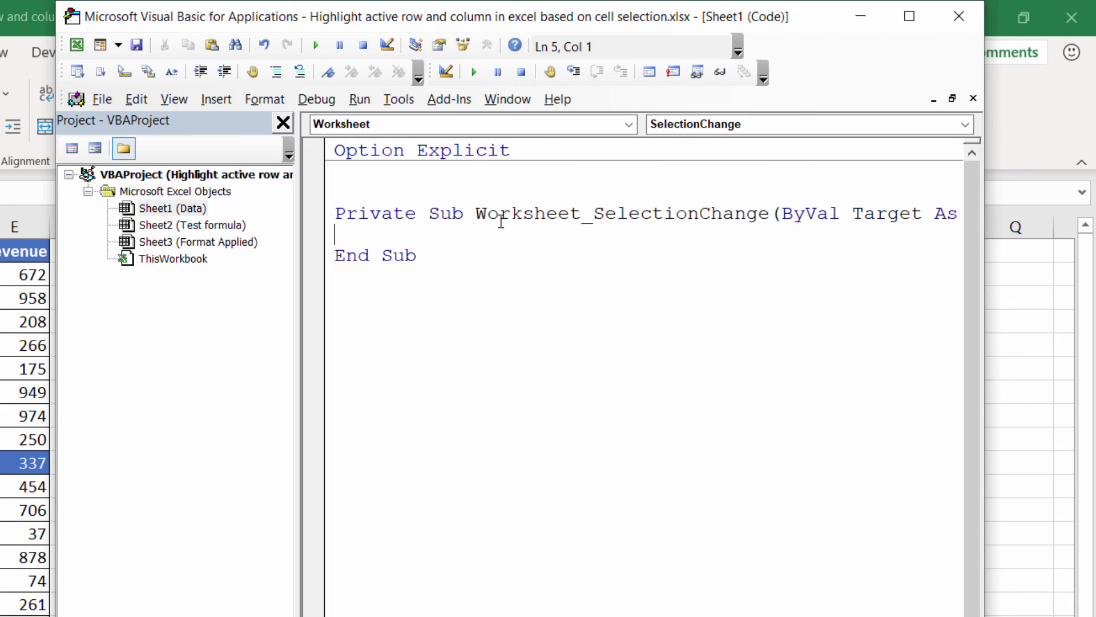
{"action": "type", "text": "application"}
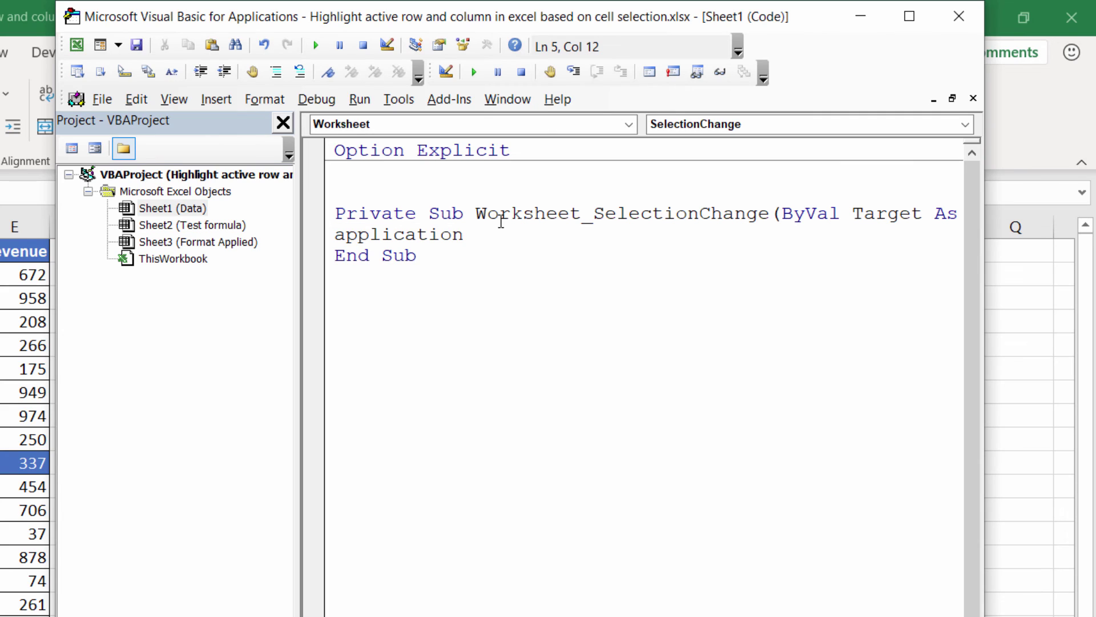
{"action": "type", "text": ".c"}
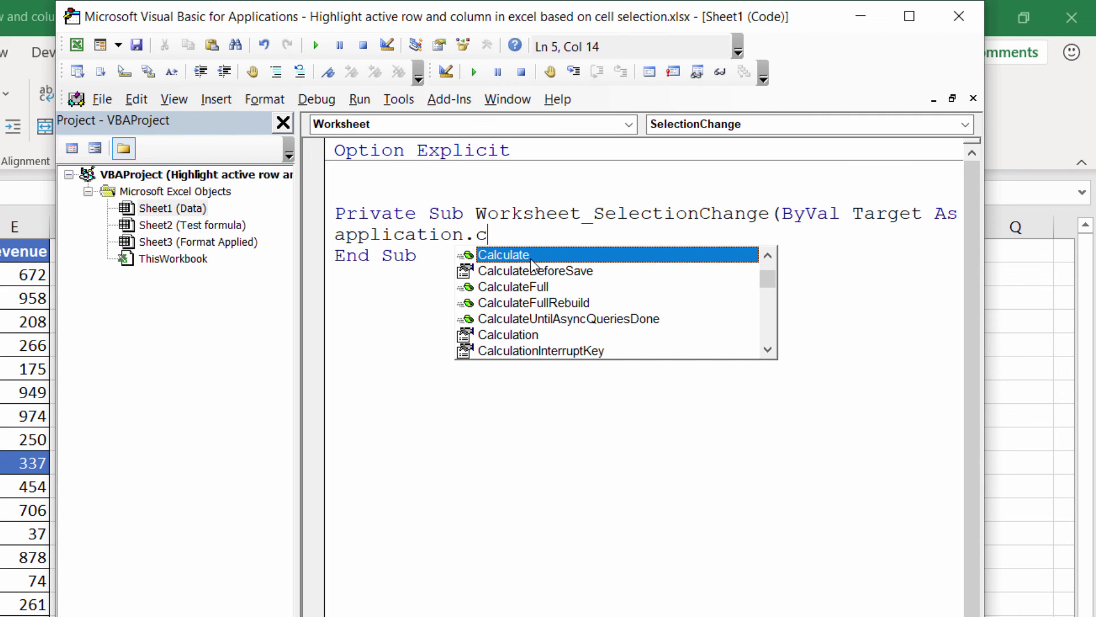
{"action": "double_click", "coordinate": [531, 261]}
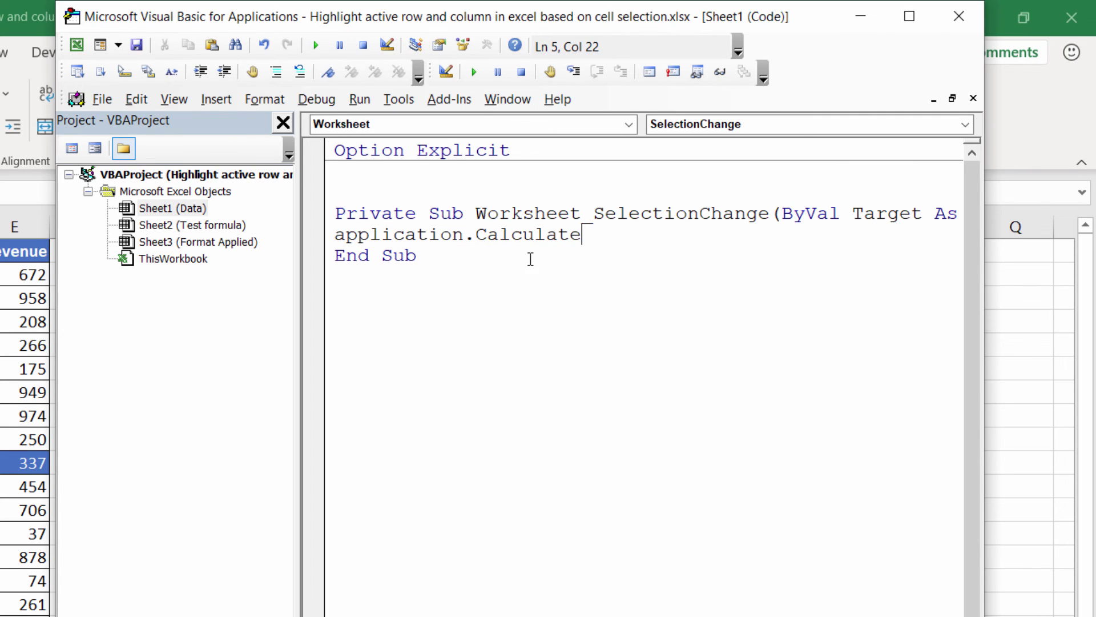
- Close the Visual Basic editor and test the automatic highlighting on the Data sheet by selecting B5 and C12
{"action": "left_click", "coordinate": [963, 12]}
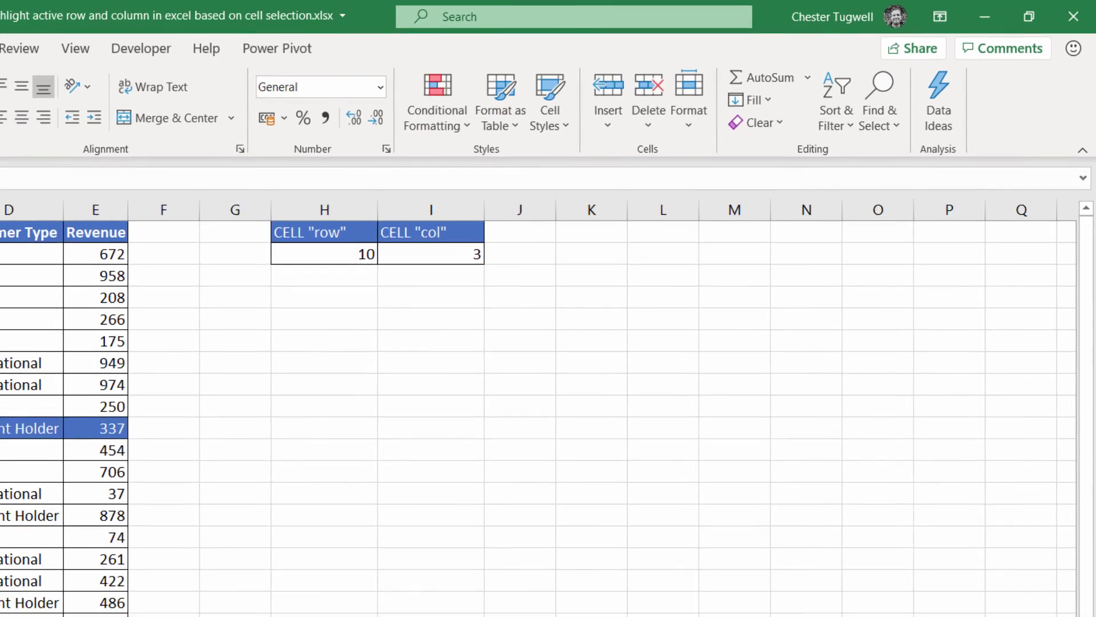
{"action": "left_click", "coordinate": [129, 235]}
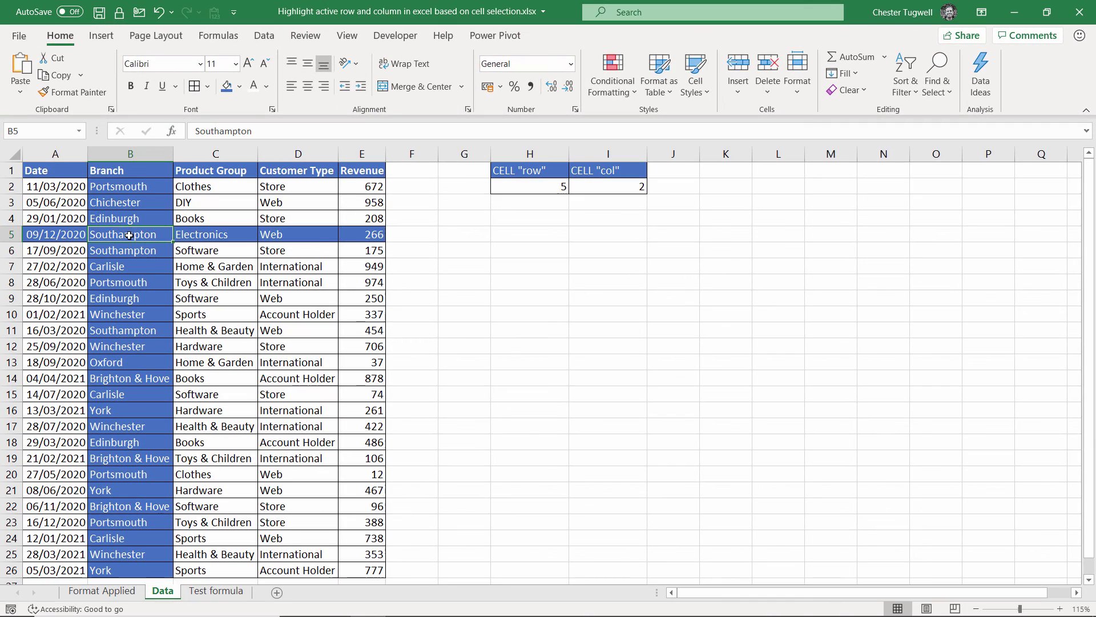
{"action": "left_click", "coordinate": [237, 346]}
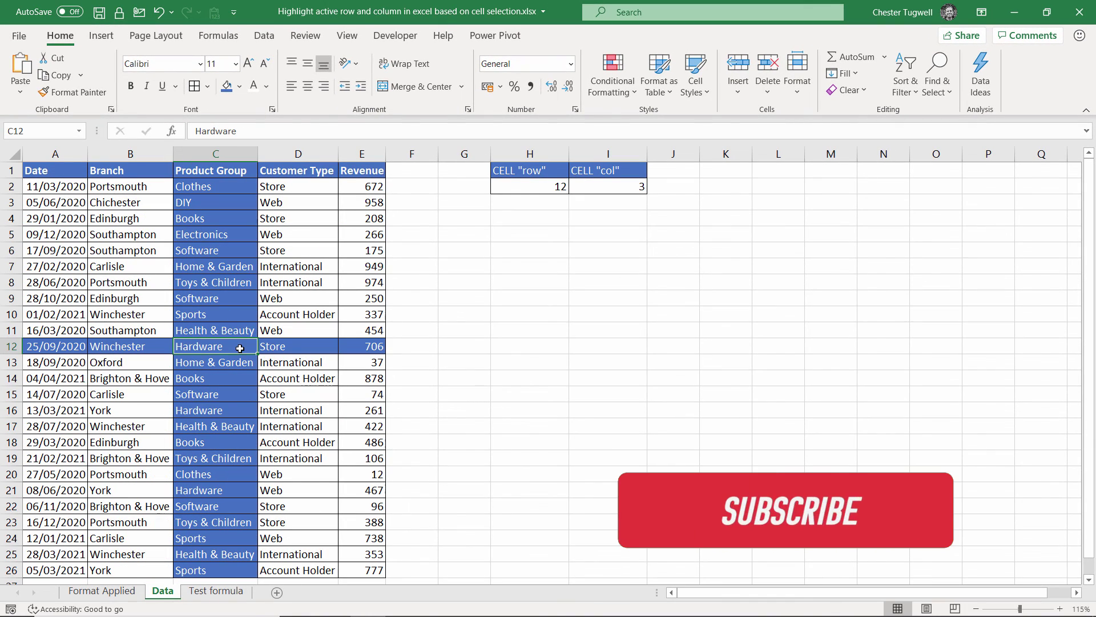